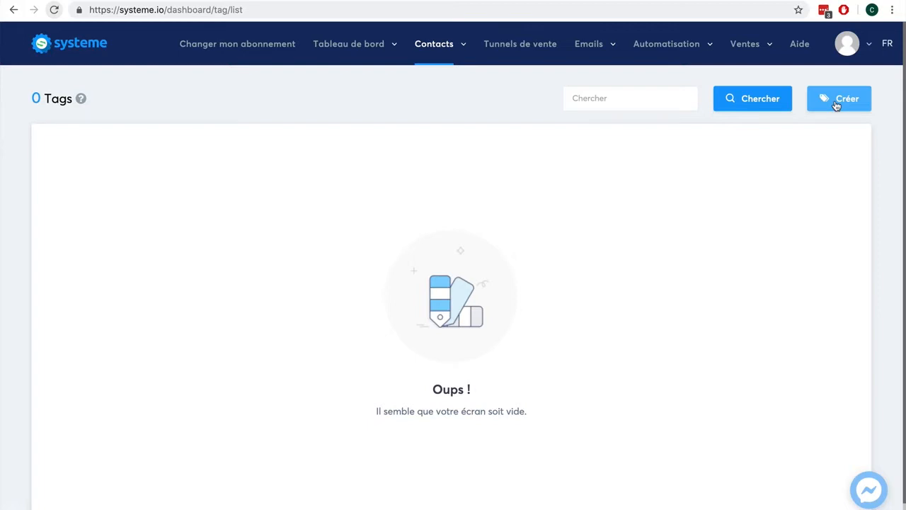
- Create a new contact tag named 'Client-ebook' on the Tags page
{"action": "left_click", "coordinate": [837, 105]}
{"action": "left_click", "coordinate": [404, 148]}
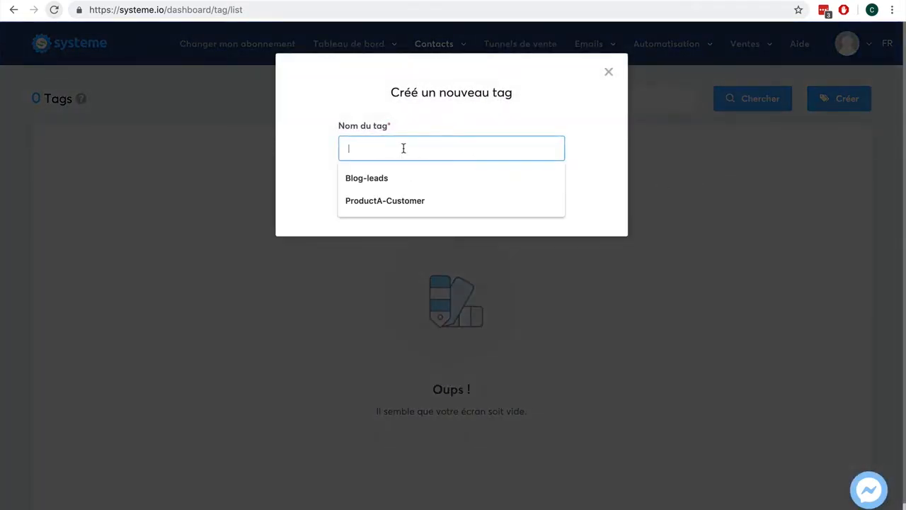
{"action": "type", "text": "Client-eb"}
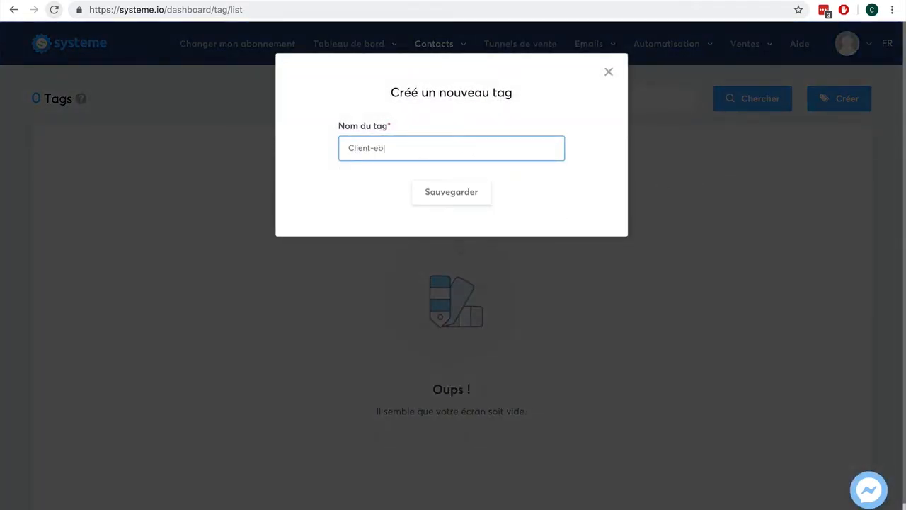
{"action": "type", "text": "ook"}
{"action": "left_click", "coordinate": [439, 201]}
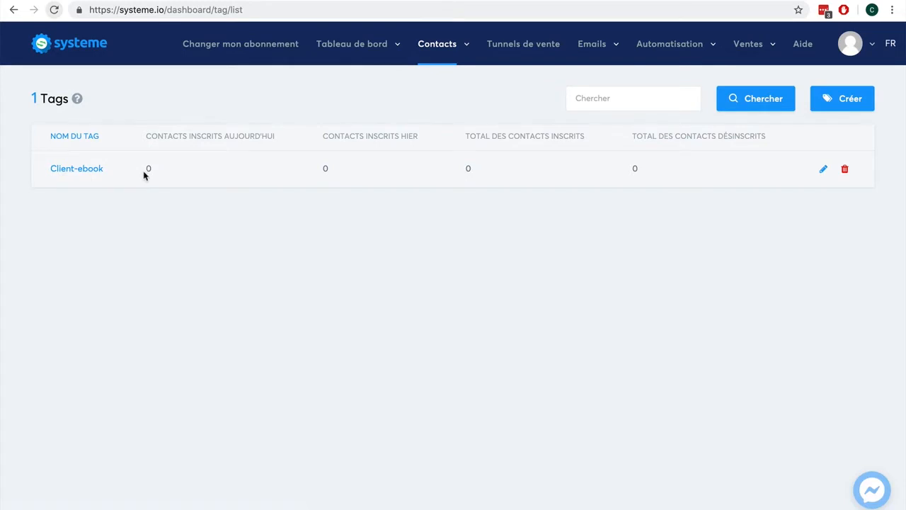
{"action": "left_click", "coordinate": [518, 44]}
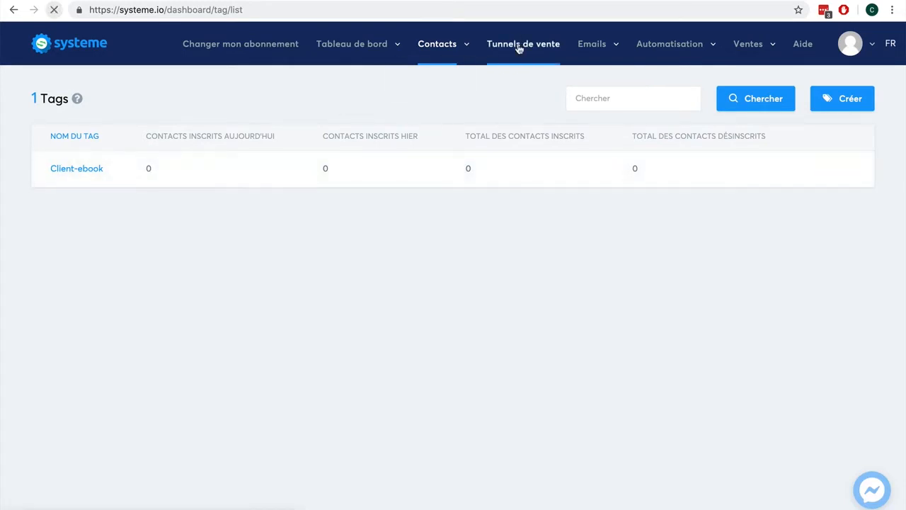
- Create a 'Vente ebook' funnel of type Vendez vos produits, with Euro as its currency
{"action": "left_click", "coordinate": [829, 97]}
{"action": "left_click", "coordinate": [356, 137]}
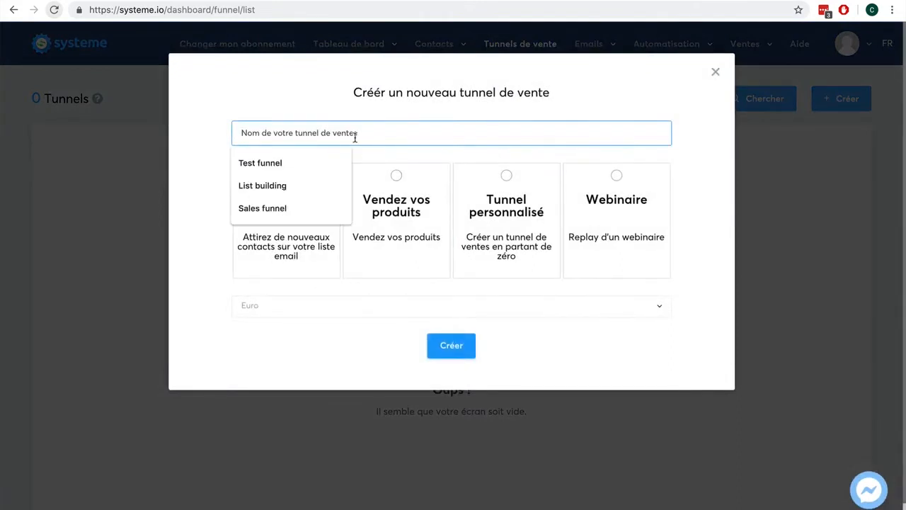
{"action": "type", "text": "Vente ebook"}
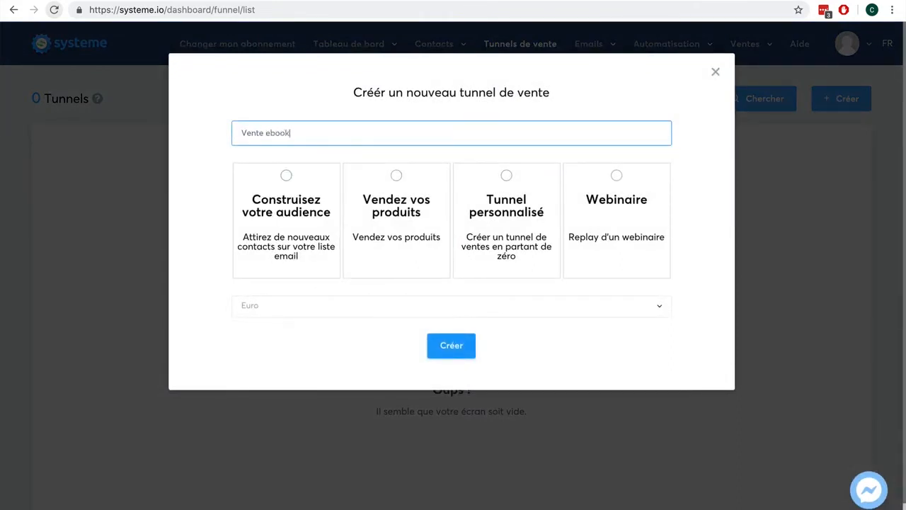
{"action": "left_click", "coordinate": [397, 177]}
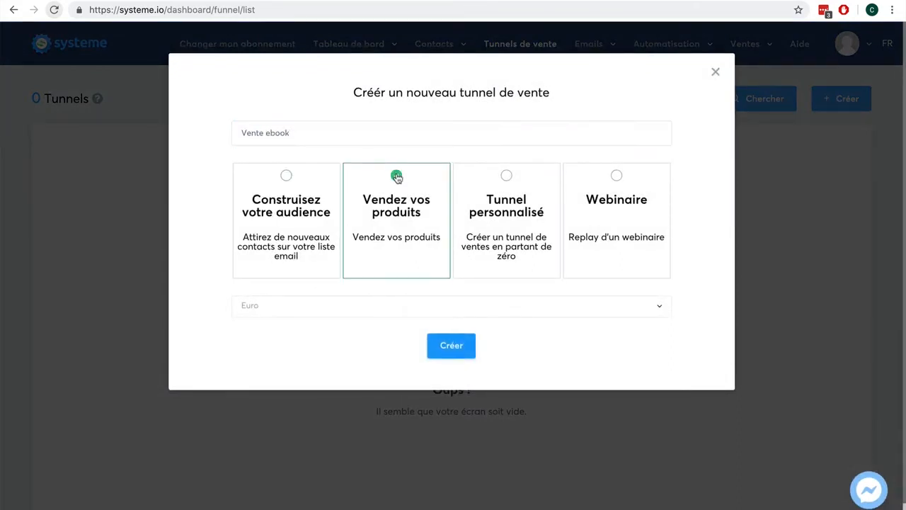
{"action": "left_click", "coordinate": [343, 313]}
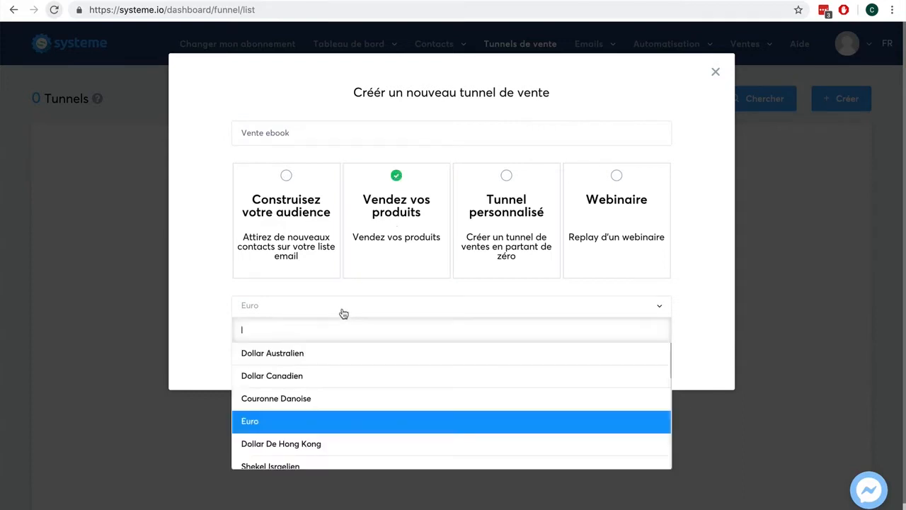
{"action": "left_click", "coordinate": [211, 310]}
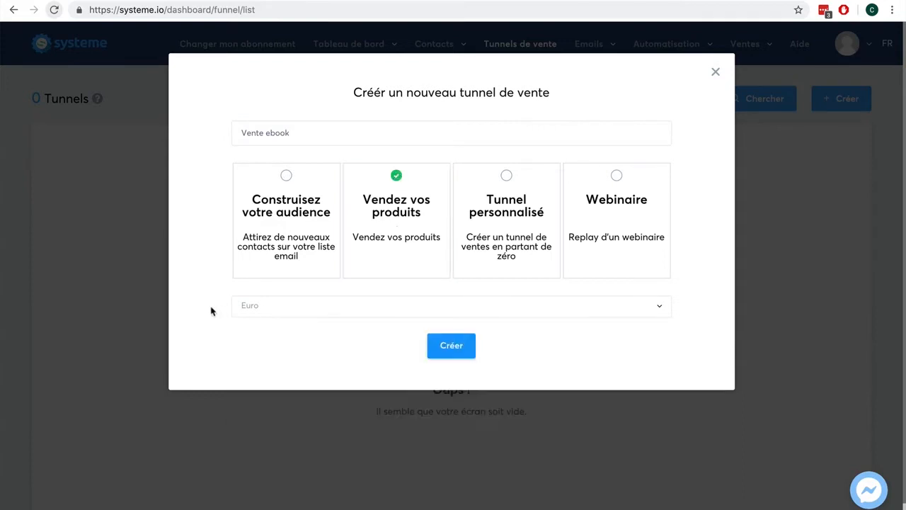
{"action": "left_click", "coordinate": [448, 346]}
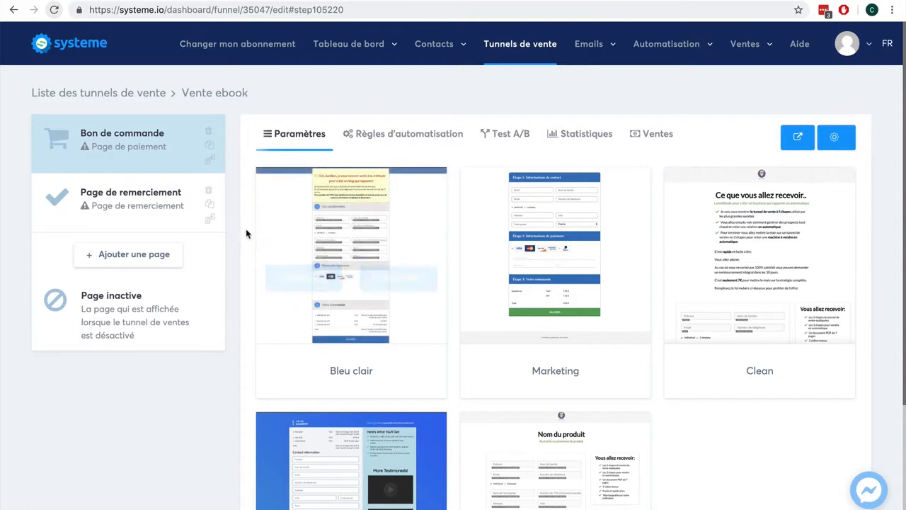
- Apply the Clean template to the Bon de commande order page
{"action": "mouse_move", "coordinate": [747, 237]}
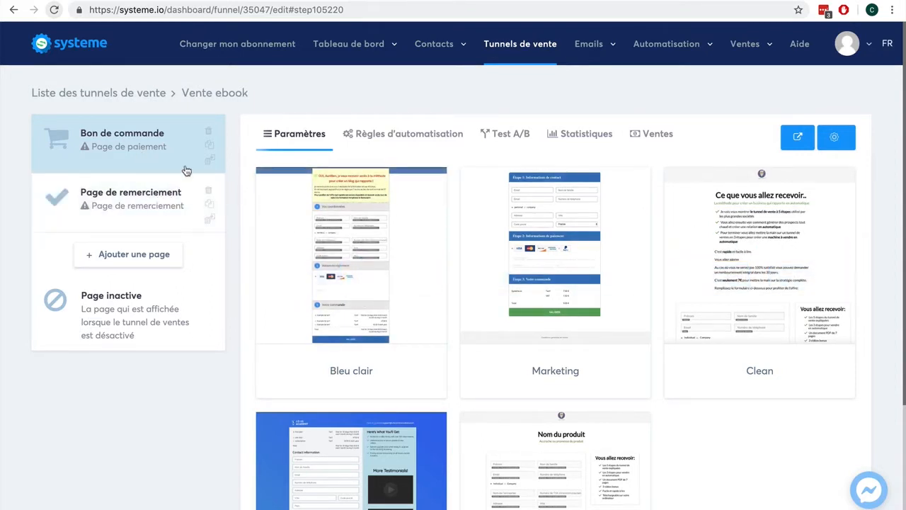
{"action": "mouse_move", "coordinate": [721, 243]}
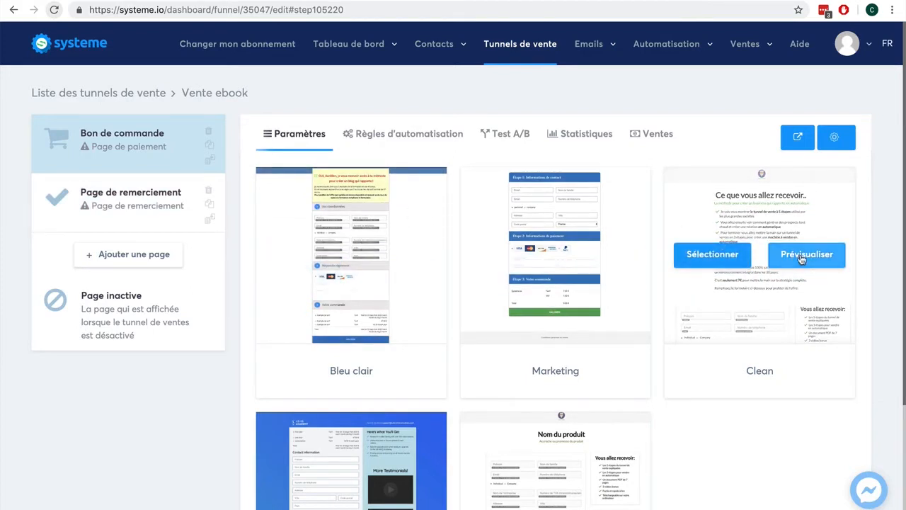
{"action": "left_click", "coordinate": [686, 259]}
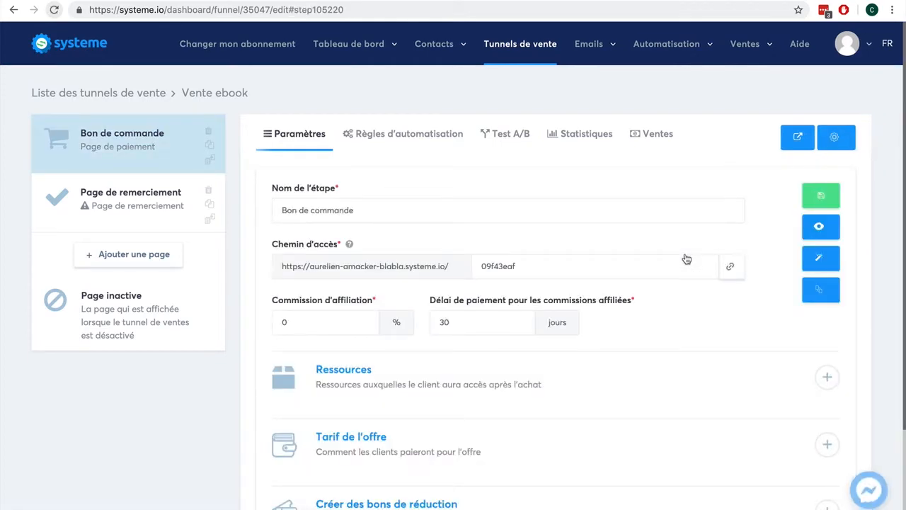
{"action": "left_click", "coordinate": [820, 258]}
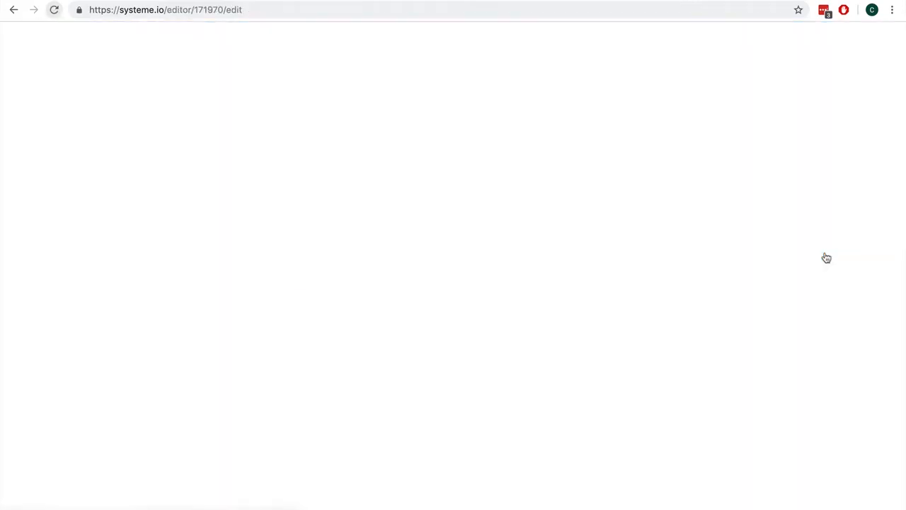
{"action": "scroll", "coordinate": [683, 252], "scroll_direction": "down", "scroll_amount": 3}
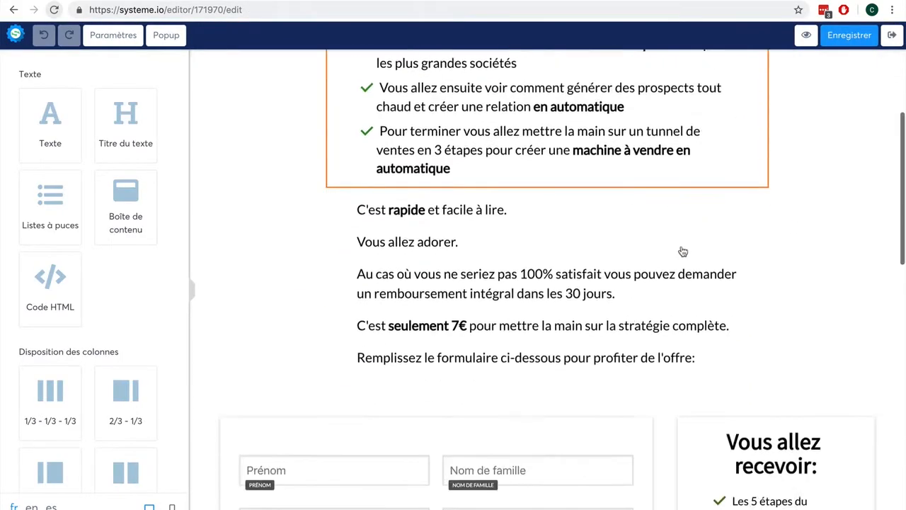
{"action": "scroll", "coordinate": [681, 252], "scroll_direction": "down", "scroll_amount": 8}
{"action": "scroll", "coordinate": [681, 252], "scroll_direction": "up", "scroll_amount": 5}
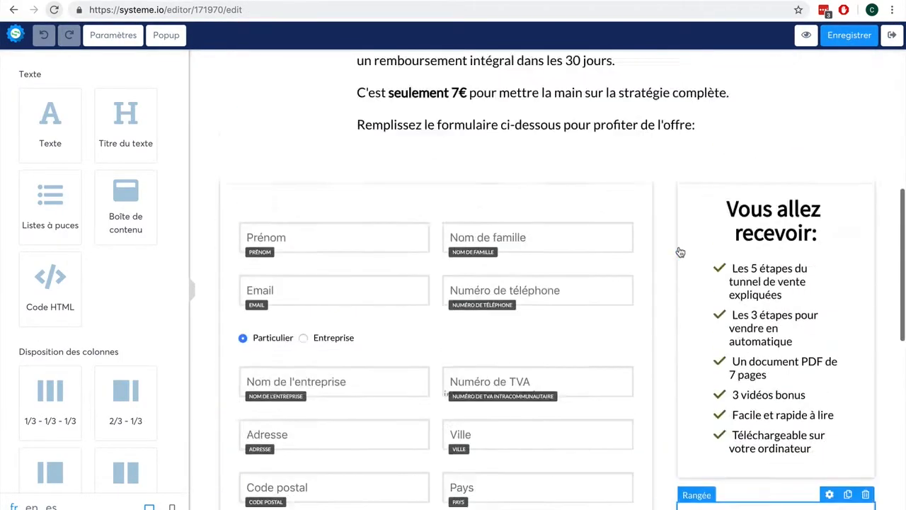
{"action": "scroll", "coordinate": [680, 252], "scroll_direction": "up", "scroll_amount": 3}
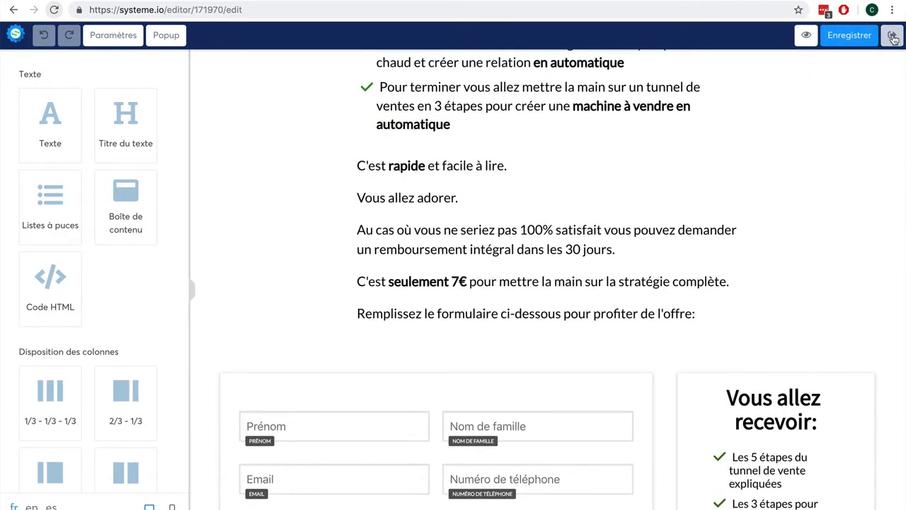
{"action": "left_click", "coordinate": [893, 37]}
{"action": "left_click", "coordinate": [111, 193]}
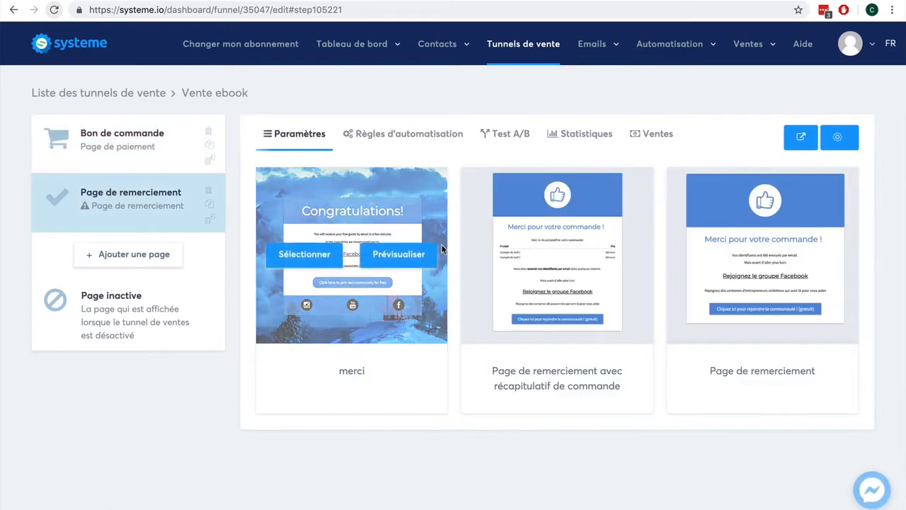
- Apply a template to the thank-you page and add a 'Page de vente' step of type Page de vente
{"action": "mouse_move", "coordinate": [552, 255]}
{"action": "left_click", "coordinate": [733, 262]}
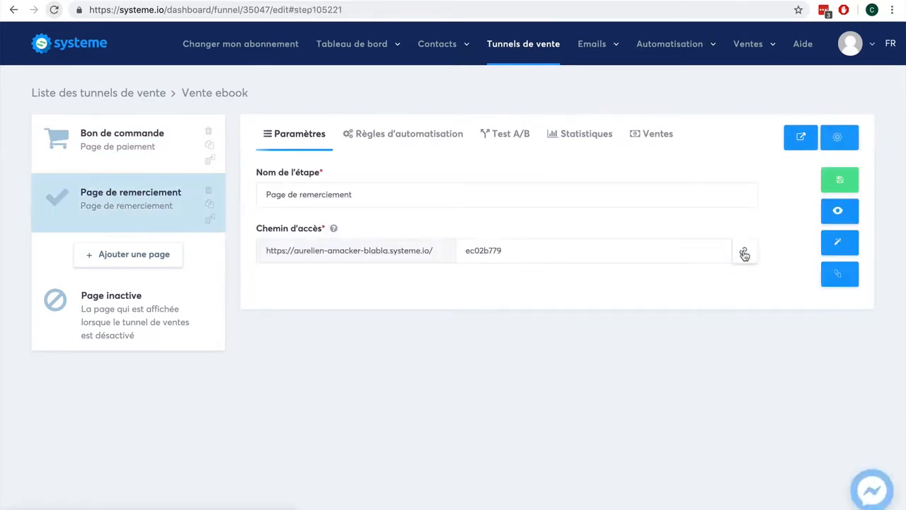
{"action": "left_click", "coordinate": [126, 256]}
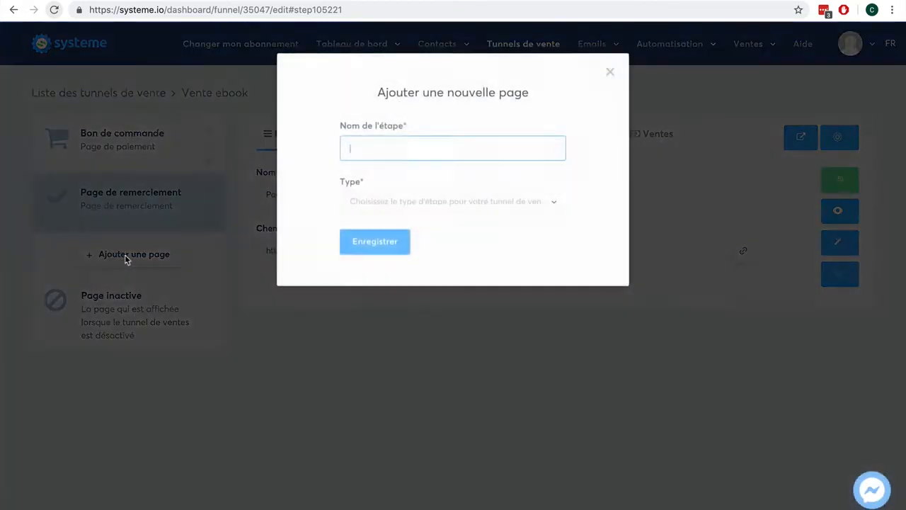
{"action": "type", "text": "Page de vente"}
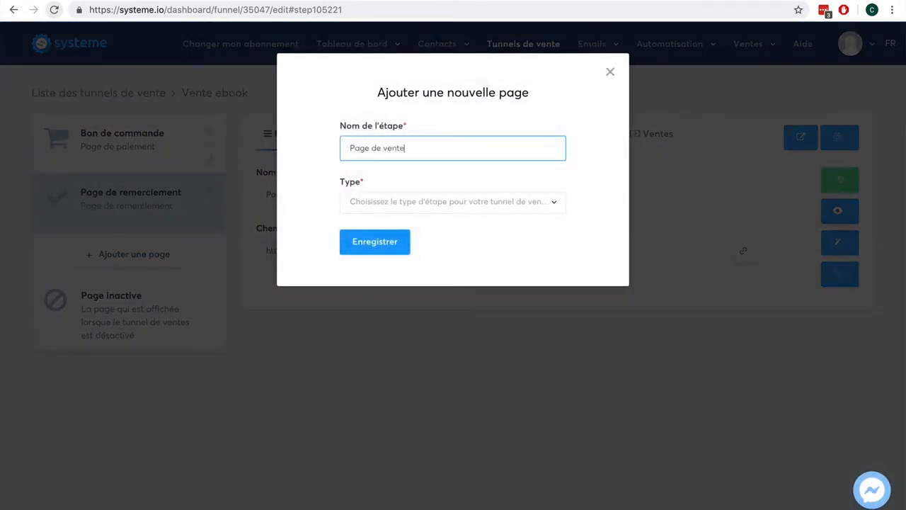
{"action": "left_click", "coordinate": [481, 204]}
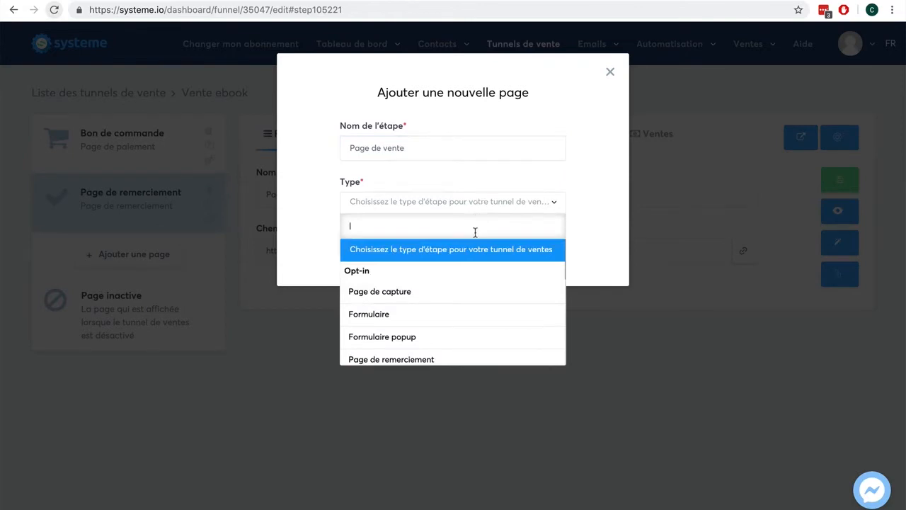
{"action": "scroll", "coordinate": [464, 300], "scroll_direction": "down", "scroll_amount": 3}
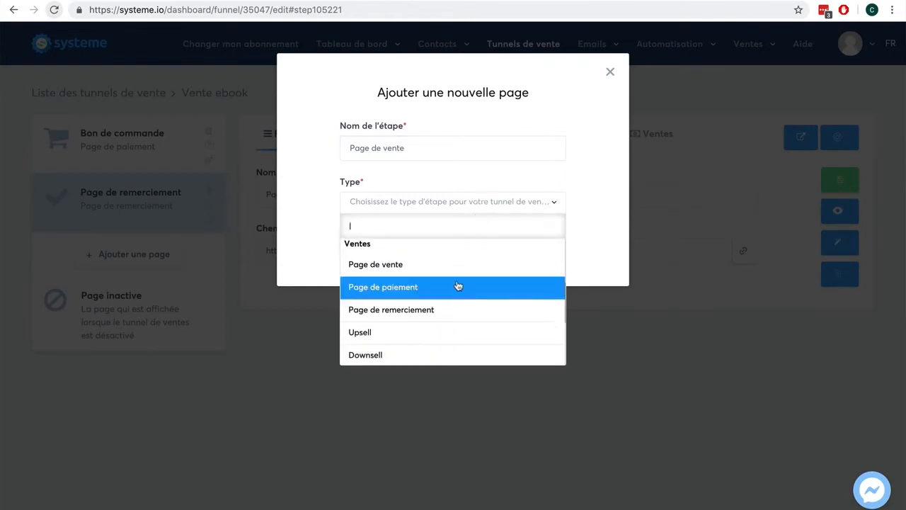
{"action": "left_click", "coordinate": [457, 271]}
{"action": "left_click", "coordinate": [376, 242]}
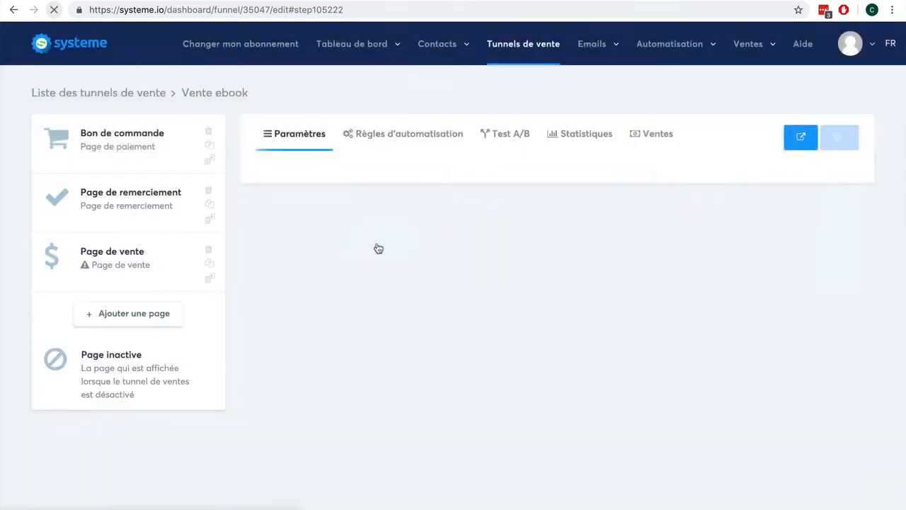
- Move Page de vente to the top of the funnel, apply the 'Longue page de vente texte' template, and save
{"action": "left_click_drag", "start_coordinate": [97, 248], "coordinate": [97, 132]}
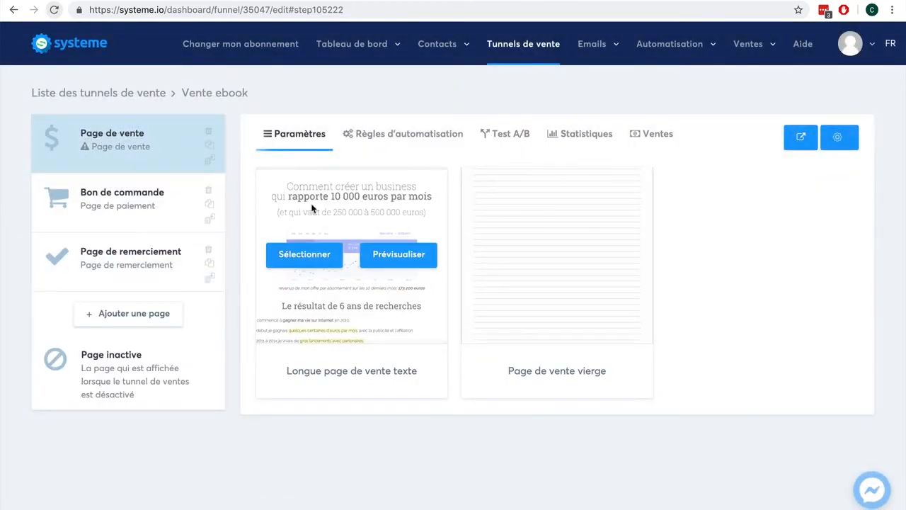
{"action": "left_click", "coordinate": [310, 258]}
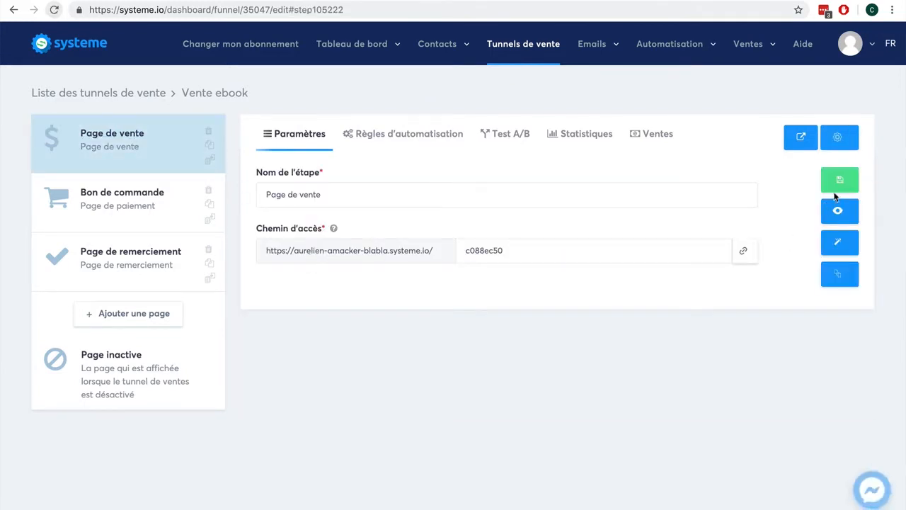
{"action": "left_click", "coordinate": [846, 175]}
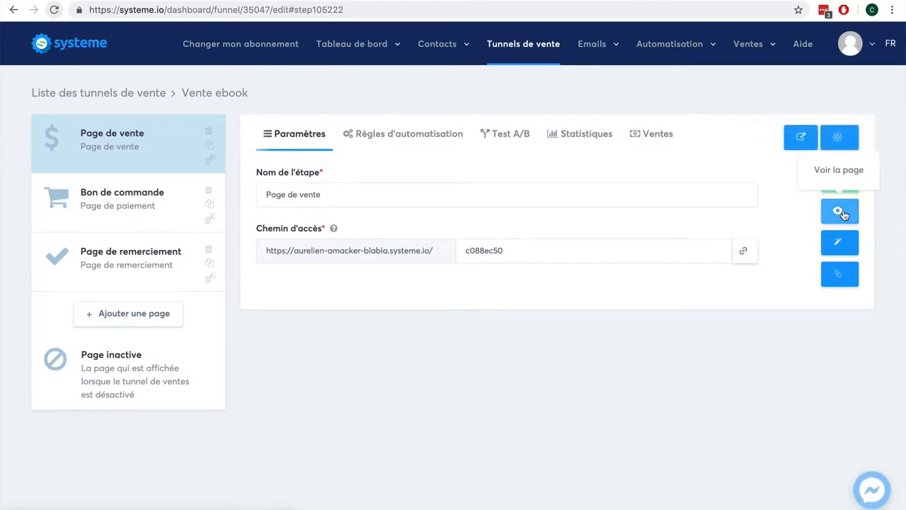
{"action": "left_click", "coordinate": [843, 180]}
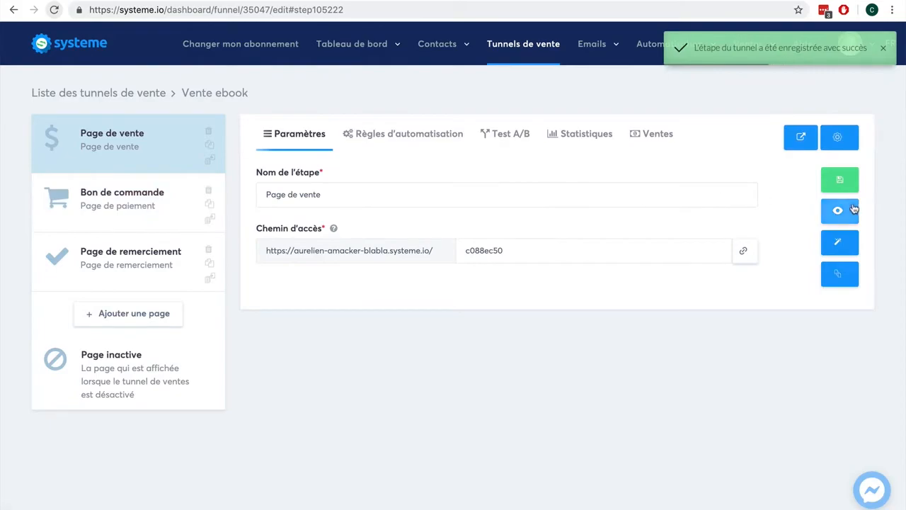
{"action": "left_click", "coordinate": [841, 211]}
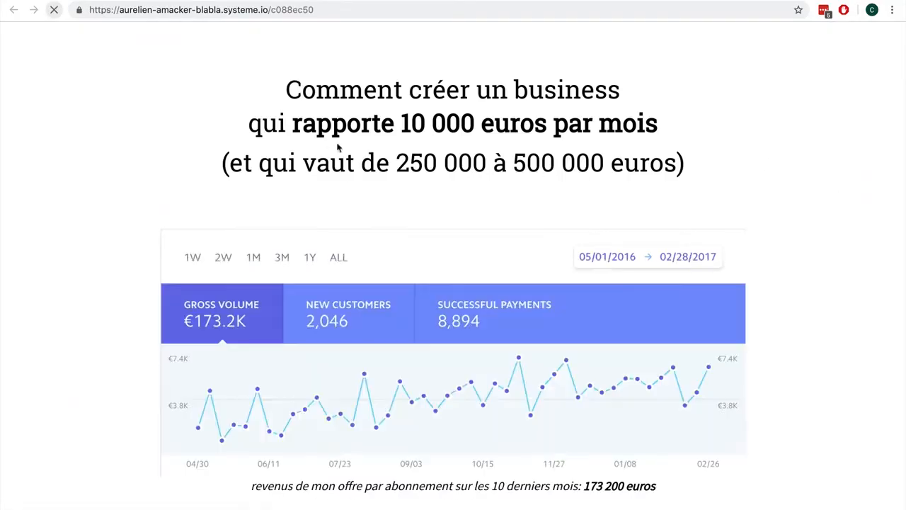
- Scroll through the live sales page preview, then return to the funnel editor
{"action": "scroll", "coordinate": [511, 267], "scroll_direction": "down", "scroll_amount": 5}
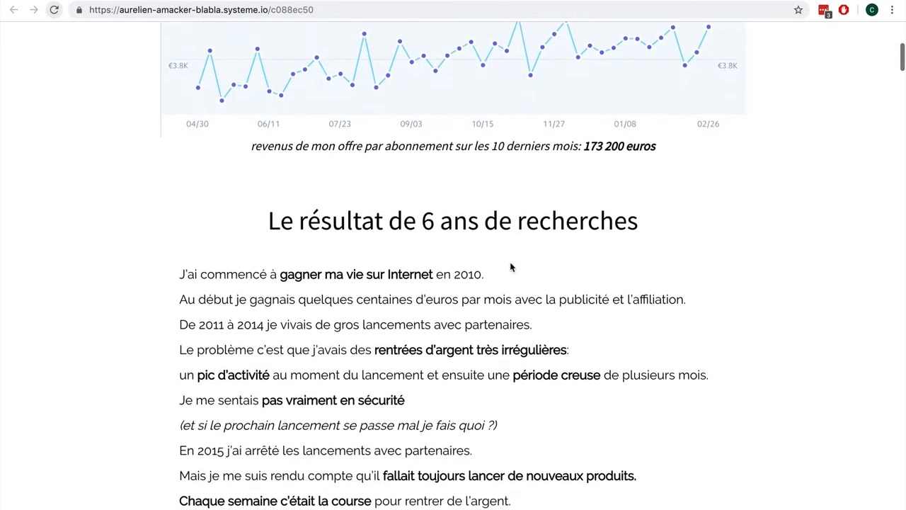
{"action": "scroll", "coordinate": [511, 267], "scroll_direction": "down", "scroll_amount": 15}
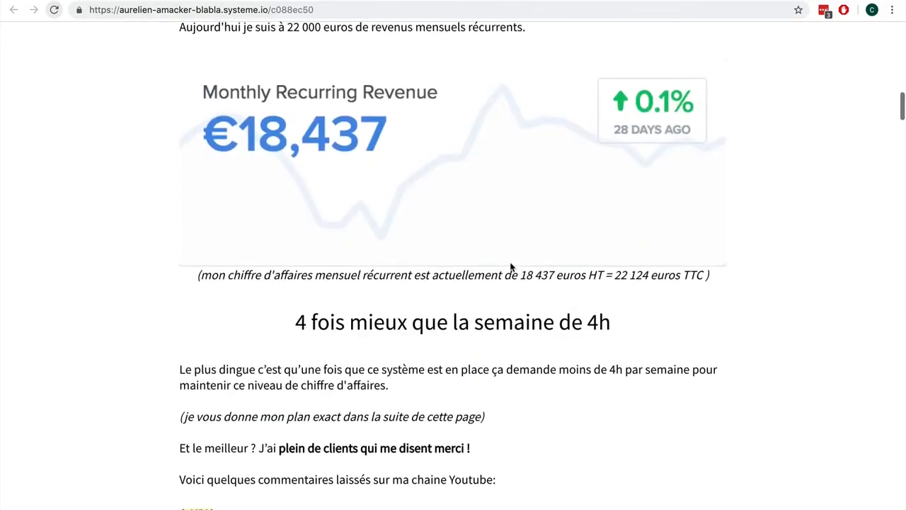
{"action": "scroll", "coordinate": [511, 267], "scroll_direction": "down", "scroll_amount": 13}
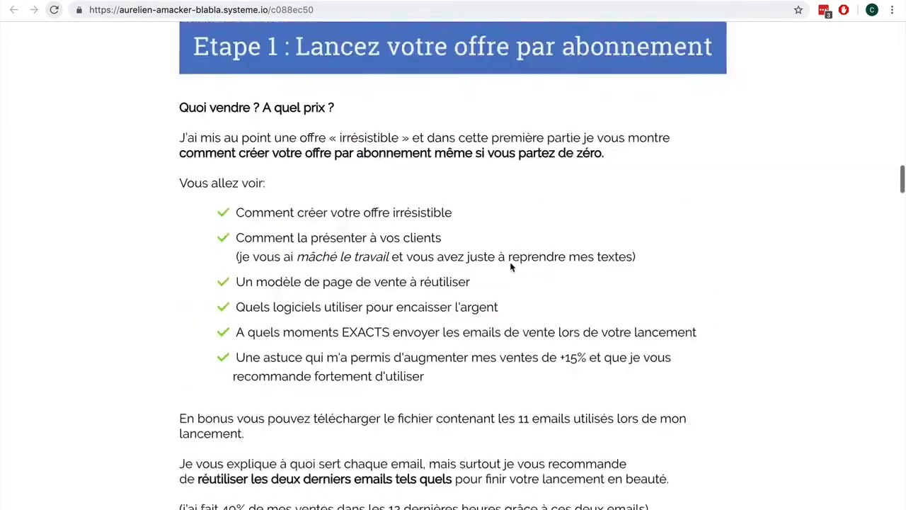
{"action": "left_click", "coordinate": [733, 1]}
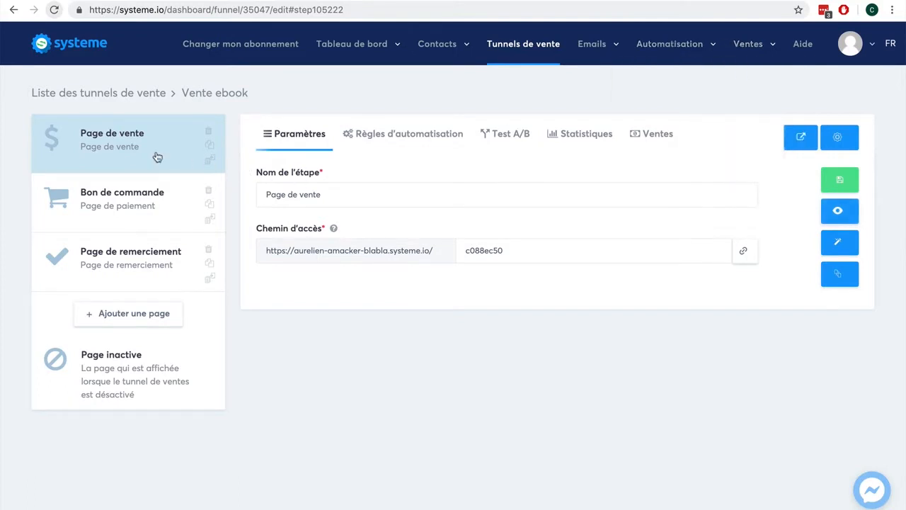
- Show the Bon de commande step's settings, scrolling down to its Ressources section
{"action": "left_click", "coordinate": [142, 201]}
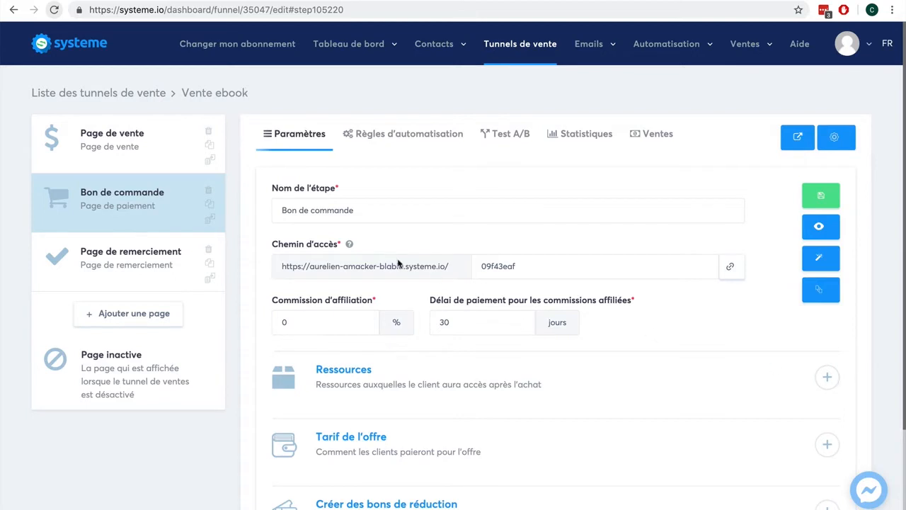
{"action": "scroll", "coordinate": [857, 344], "scroll_direction": "down", "scroll_amount": 2}
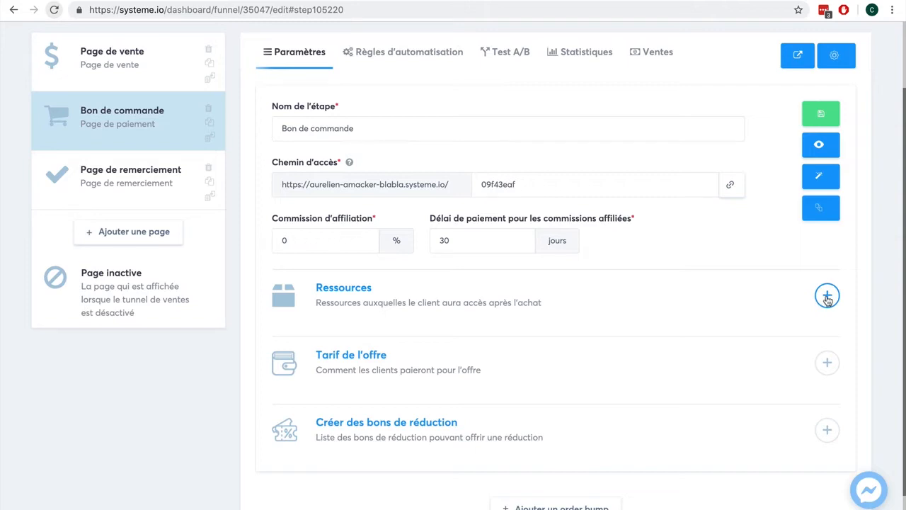
{"action": "scroll", "coordinate": [800, 287], "scroll_direction": "up", "scroll_amount": 2}
{"action": "mouse_move", "coordinate": [592, 47]}
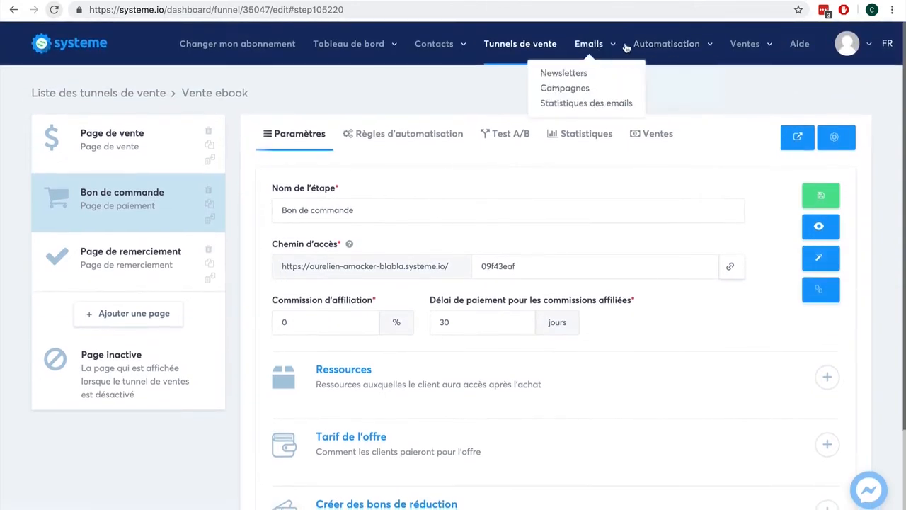
{"action": "mouse_move", "coordinate": [745, 46]}
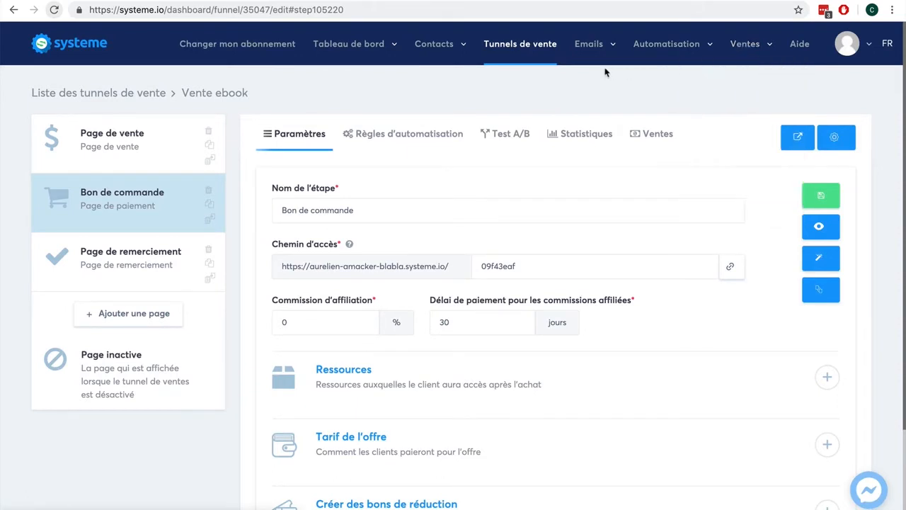
{"action": "scroll", "coordinate": [884, 230], "scroll_direction": "down", "scroll_amount": 3}
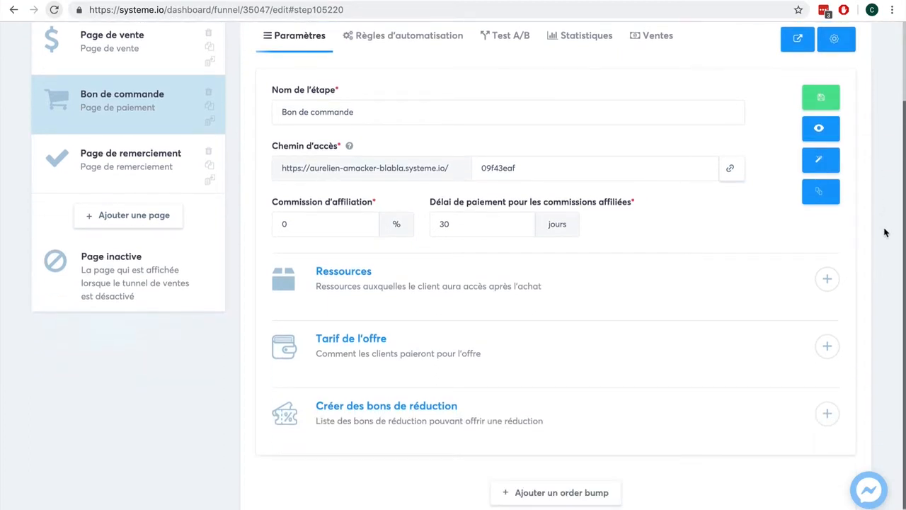
- Add an 'Ajouter un tag' resource to the order step set to Client-ebook
{"action": "left_click", "coordinate": [827, 278]}
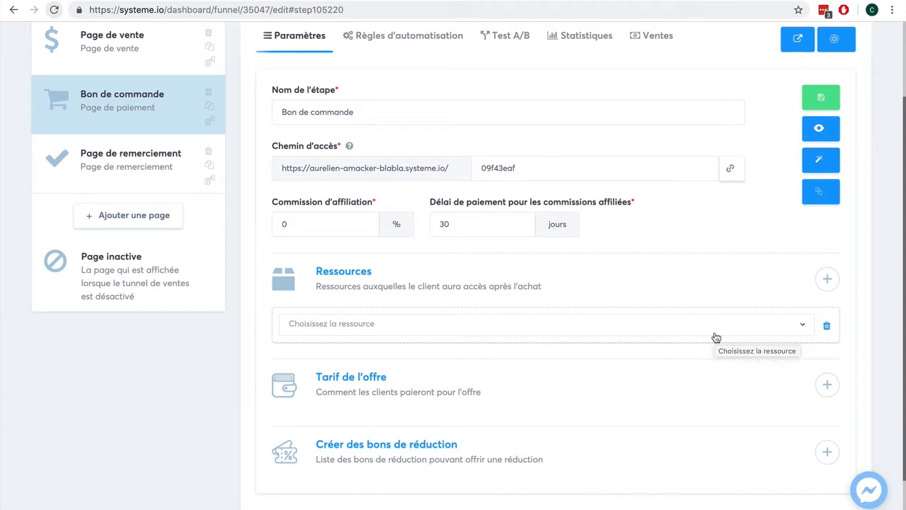
{"action": "left_click", "coordinate": [715, 337]}
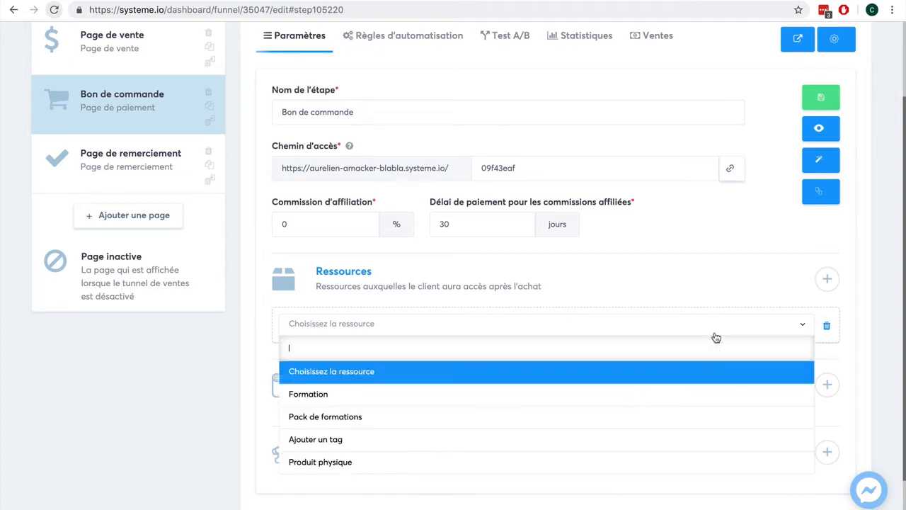
{"action": "left_click", "coordinate": [659, 439]}
{"action": "left_click", "coordinate": [488, 370]}
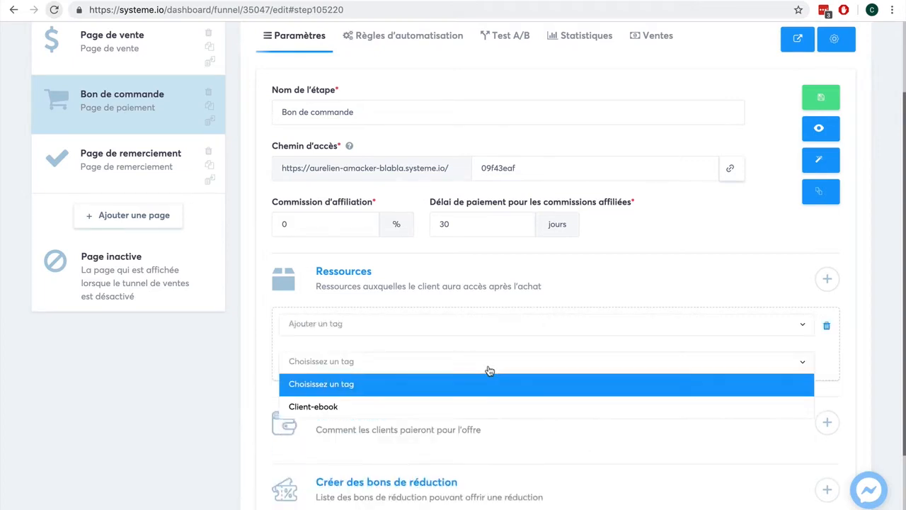
{"action": "left_click", "coordinate": [486, 407]}
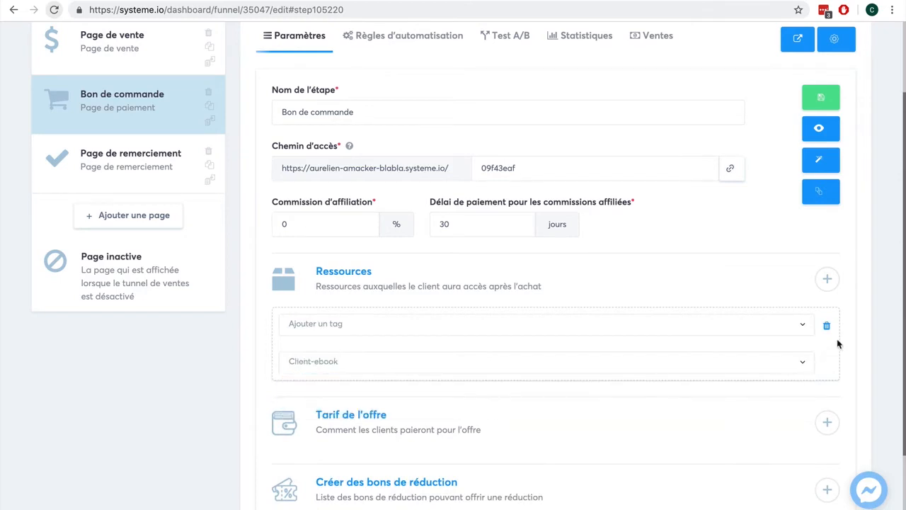
- Add a second resource row, leaving its type unchosen
{"action": "left_click", "coordinate": [827, 279]}
{"action": "scroll", "coordinate": [860, 351], "scroll_direction": "down", "scroll_amount": 1}
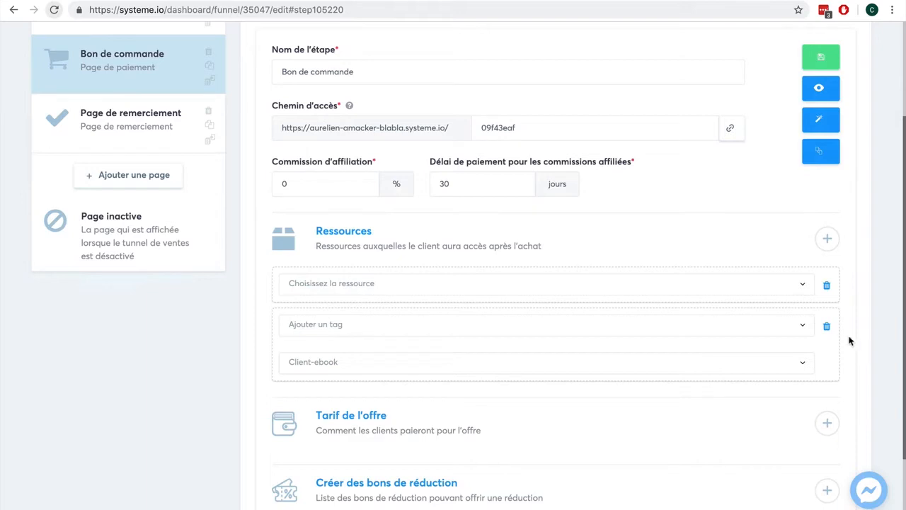
{"action": "left_click", "coordinate": [738, 292]}
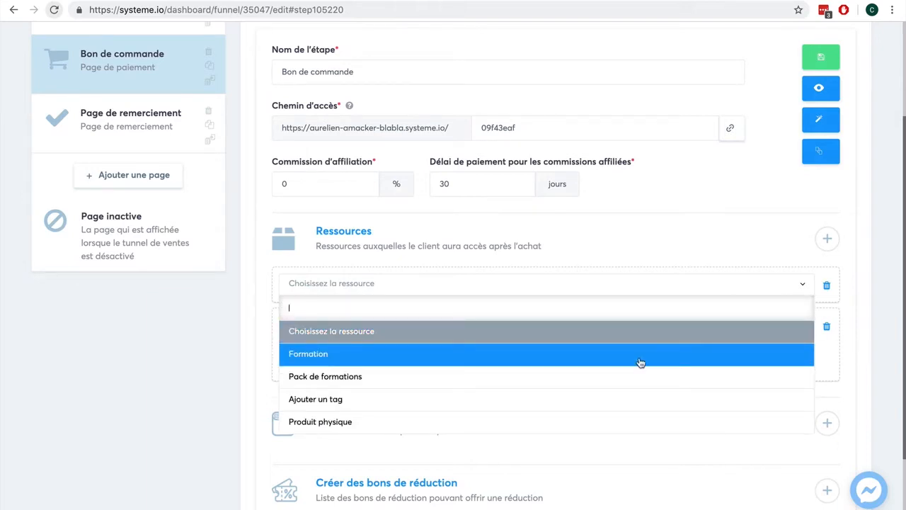
{"action": "scroll", "coordinate": [631, 402], "scroll_direction": "down", "scroll_amount": 1}
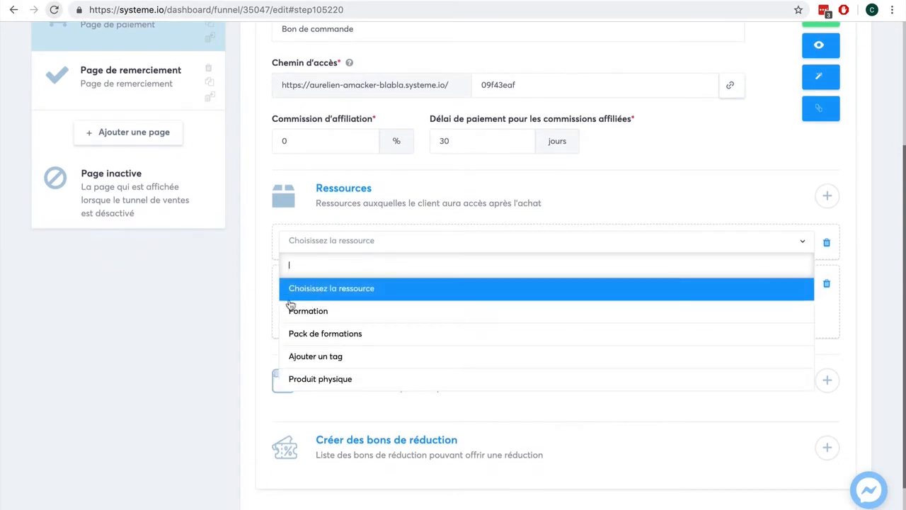
{"action": "left_click", "coordinate": [238, 304]}
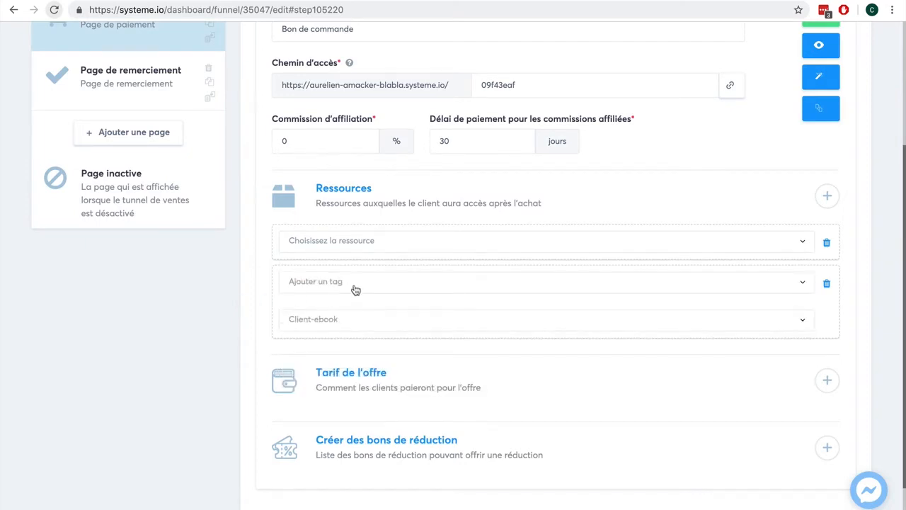
{"action": "scroll", "coordinate": [848, 231], "scroll_direction": "up", "scroll_amount": 1}
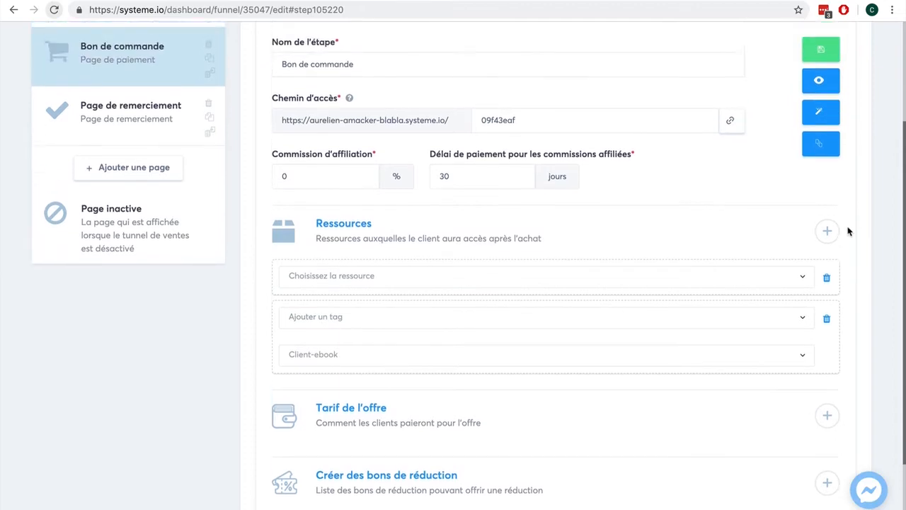
{"action": "scroll", "coordinate": [849, 231], "scroll_direction": "up", "scroll_amount": 1}
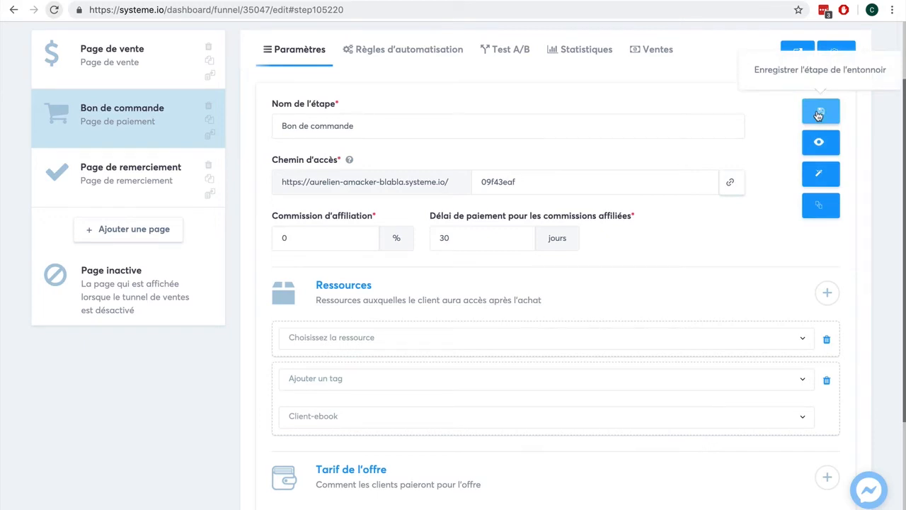
- Delete the empty resource row and save the Bon de commande step with only the Client-ebook tag
{"action": "left_click", "coordinate": [819, 113]}
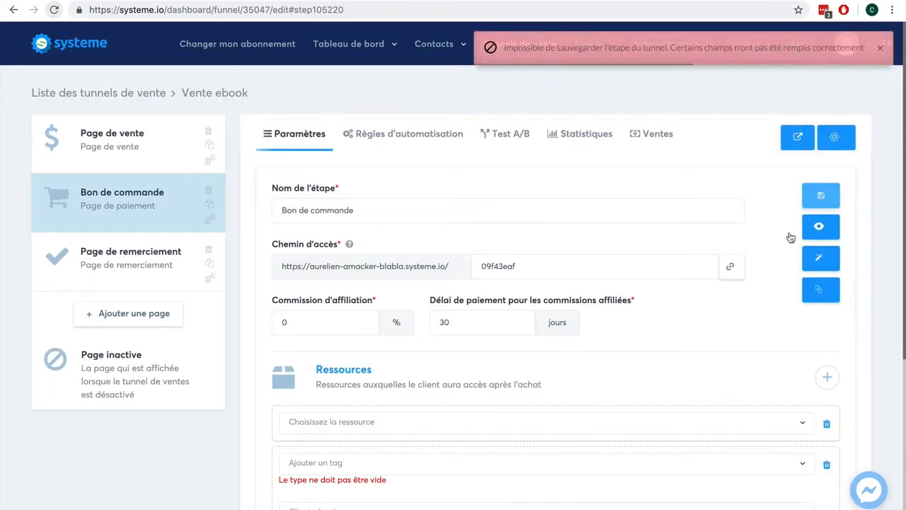
{"action": "left_click", "coordinate": [549, 466]}
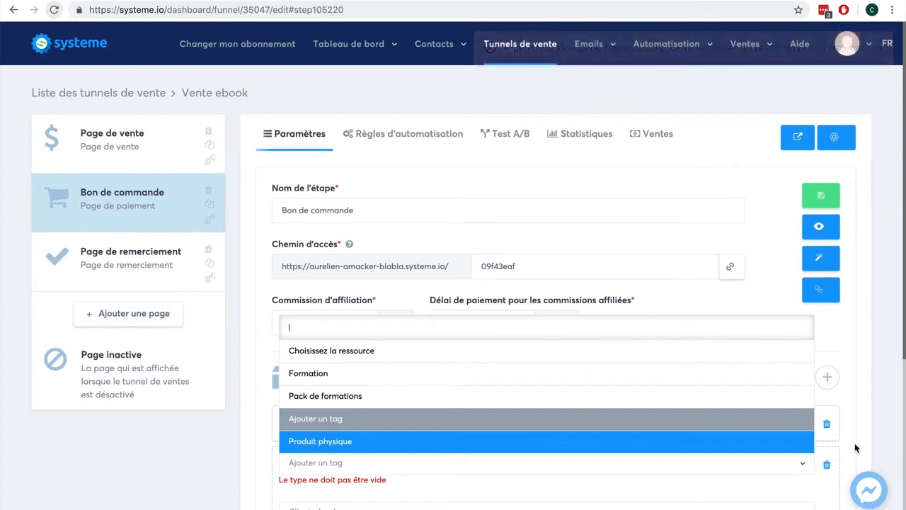
{"action": "left_click", "coordinate": [855, 449]}
{"action": "scroll", "coordinate": [828, 393], "scroll_direction": "down", "scroll_amount": 2}
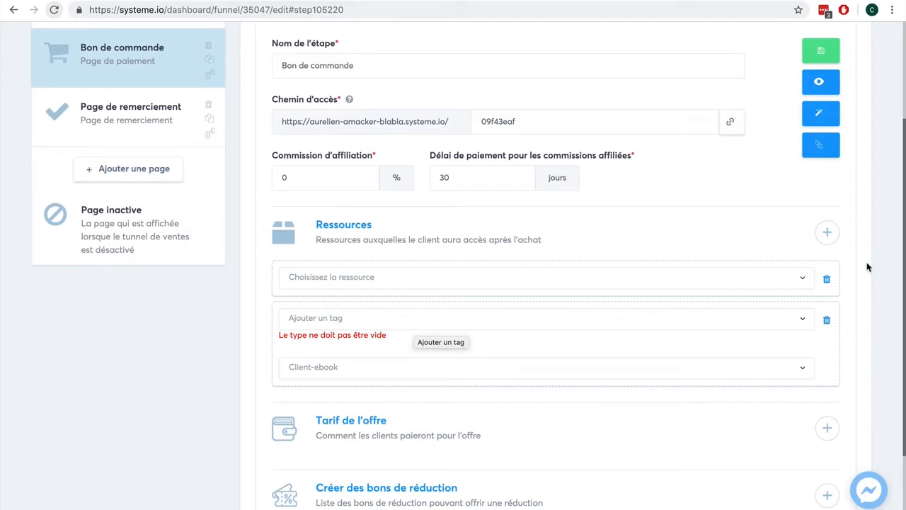
{"action": "left_click", "coordinate": [826, 279]}
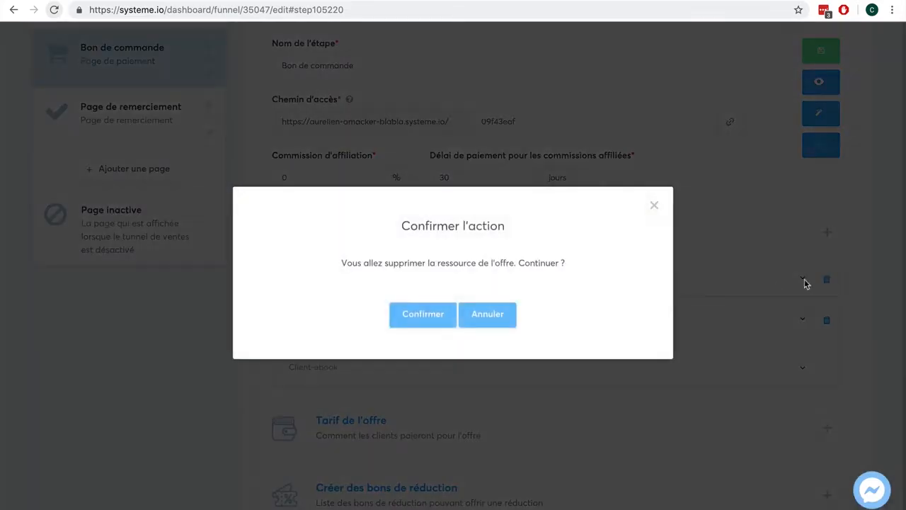
{"action": "left_click", "coordinate": [439, 314]}
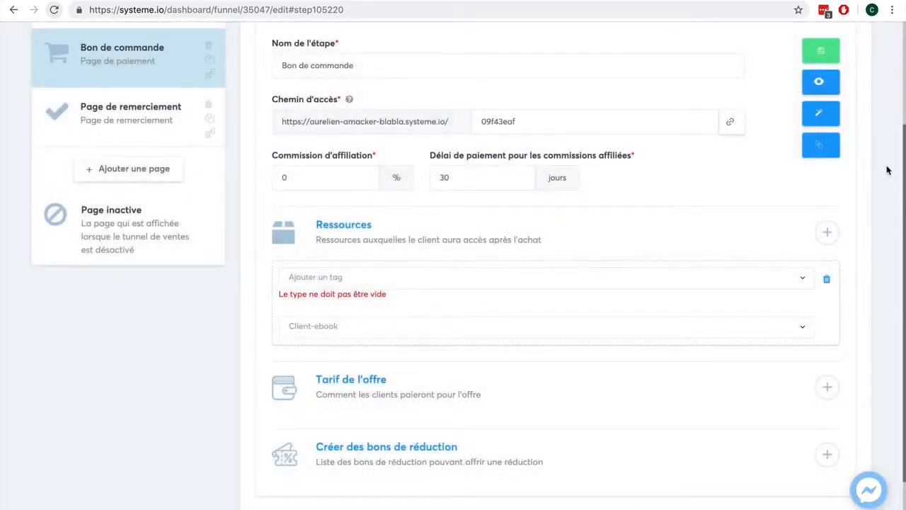
{"action": "scroll", "coordinate": [888, 170], "scroll_direction": "up", "scroll_amount": 1}
{"action": "left_click", "coordinate": [820, 75]}
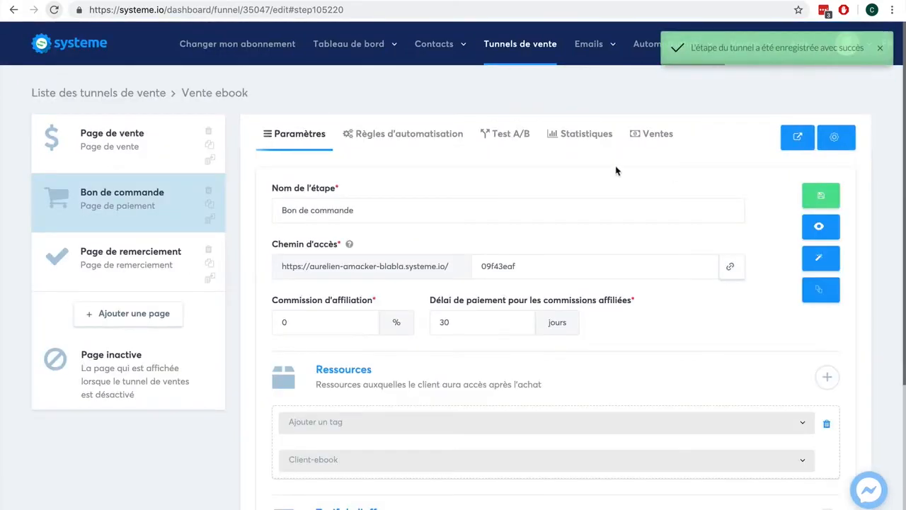
- On the order page's Règles d'automatisation tab, start adding an action to the new-sale rule
{"action": "left_click", "coordinate": [420, 141]}
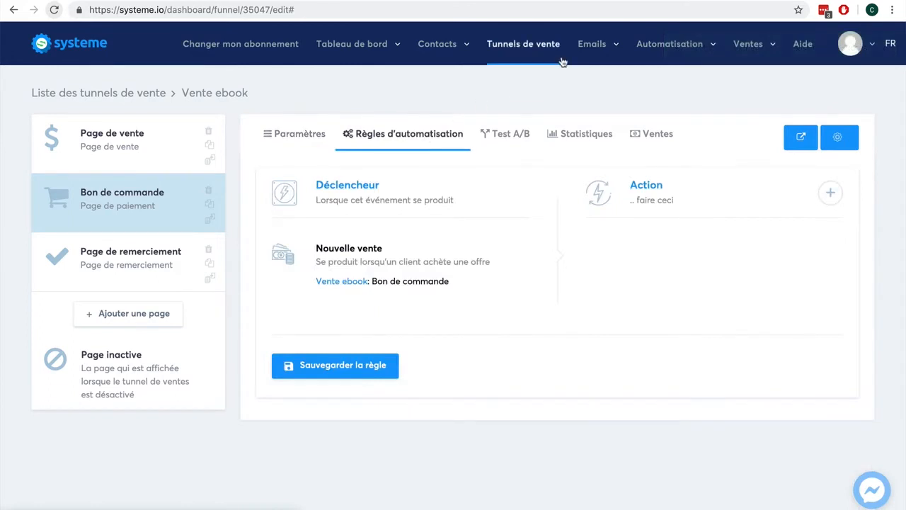
{"action": "mouse_move", "coordinate": [671, 48]}
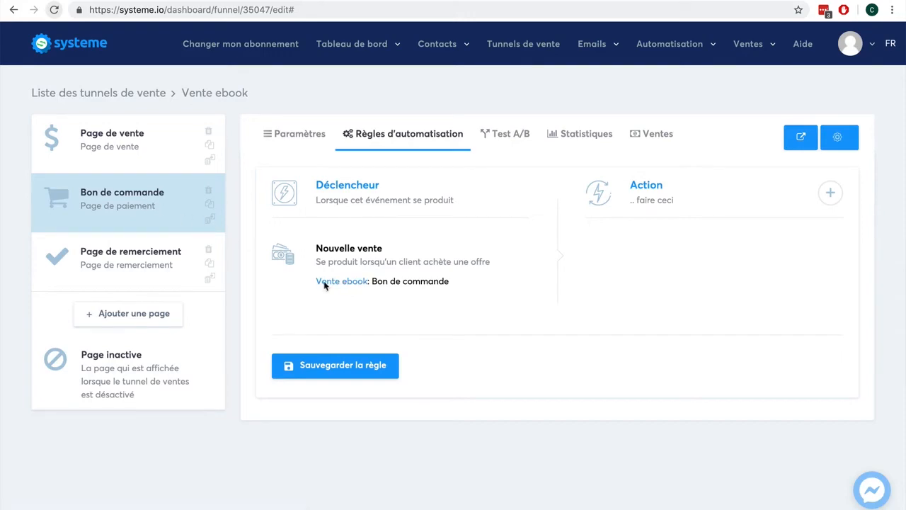
{"action": "left_click", "coordinate": [827, 192]}
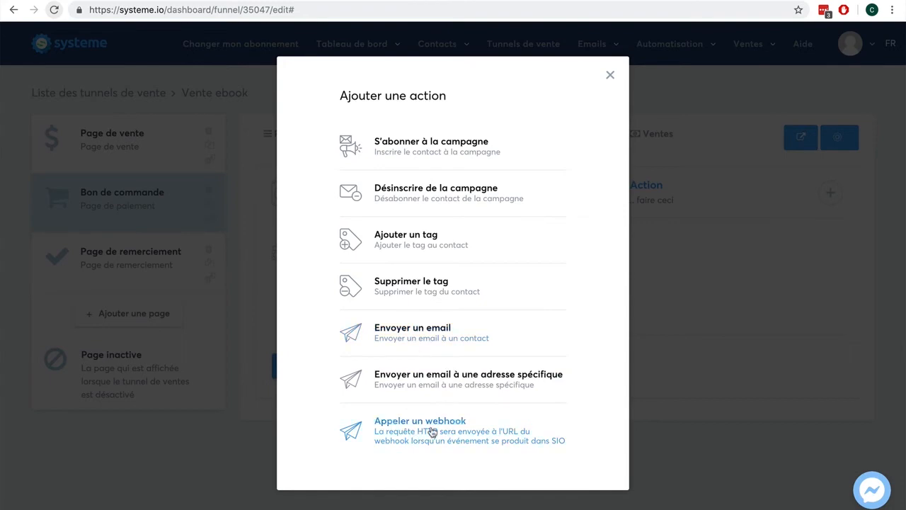
- Add an Envoyer un email action to the new-sale rule
{"action": "left_click", "coordinate": [418, 345]}
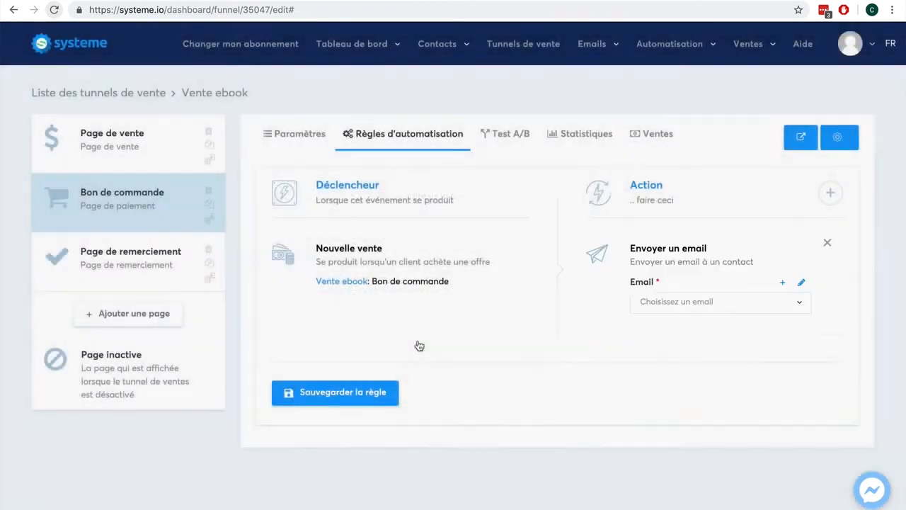
- Create a new email for the action with the subject 'Votre ebook !'
{"action": "left_click", "coordinate": [782, 282]}
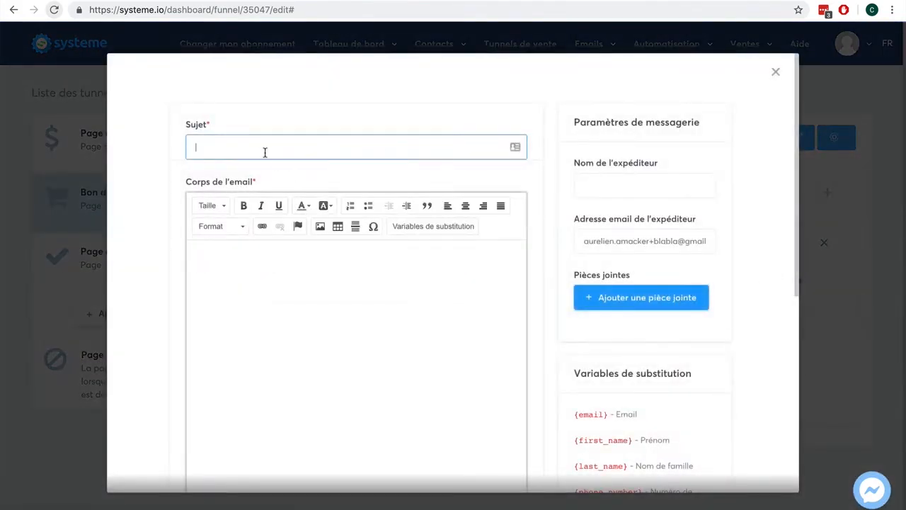
{"action": "left_click", "coordinate": [261, 149]}
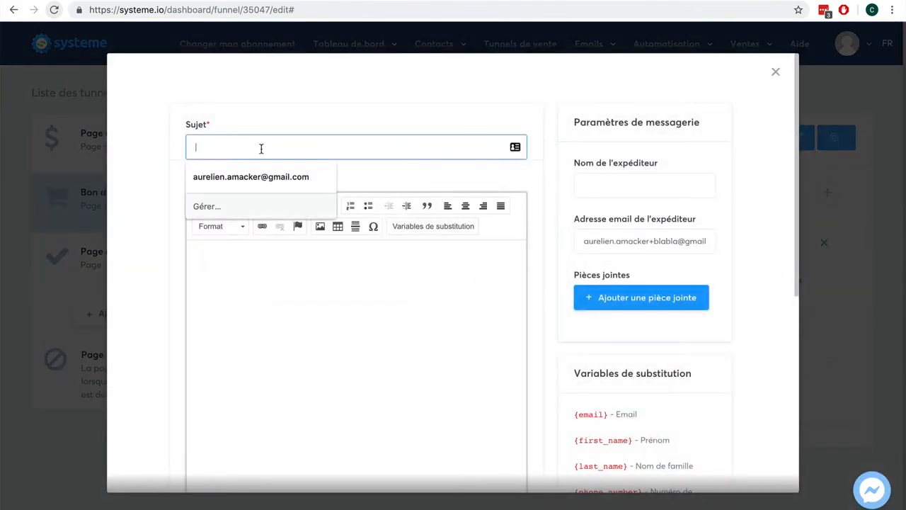
{"action": "type", "text": "Votre ebook !"}
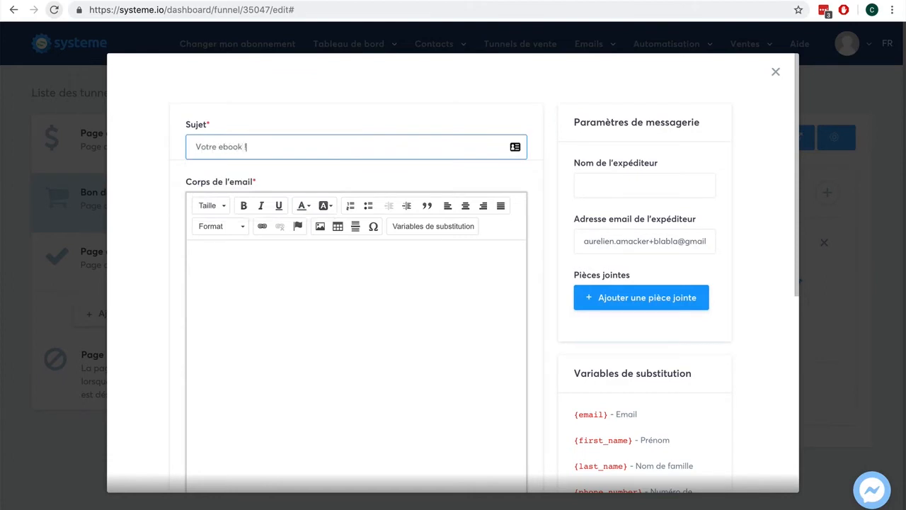
- Write the body thanking the buyer, announcing the ebook attachment, signed 'Cordialement, xxx'
{"action": "key", "text": "Tab"}
{"action": "type", "text": "Bonjour"}
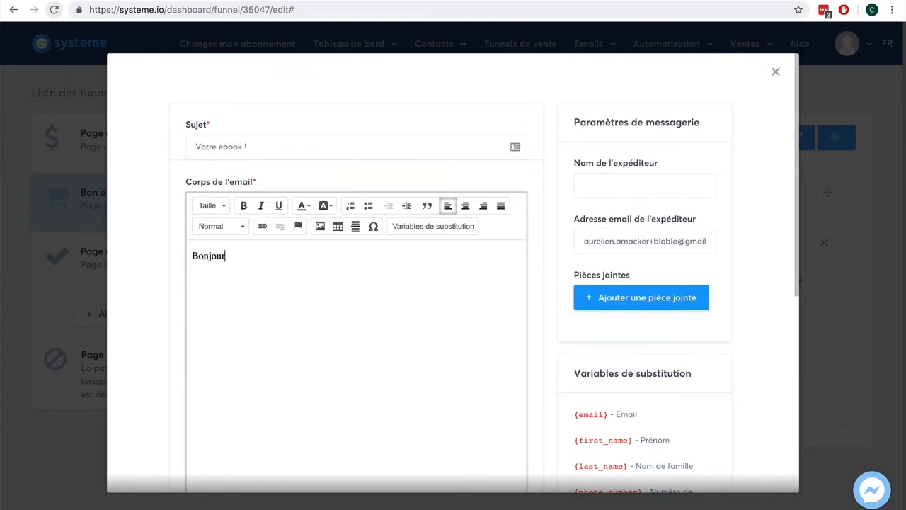
{"action": "type", "text": ", merci pour votre achat."}
{"action": "key", "text": "Return"}
{"action": "key", "text": "Return"}
{"action": "type", "text": "Vo"}
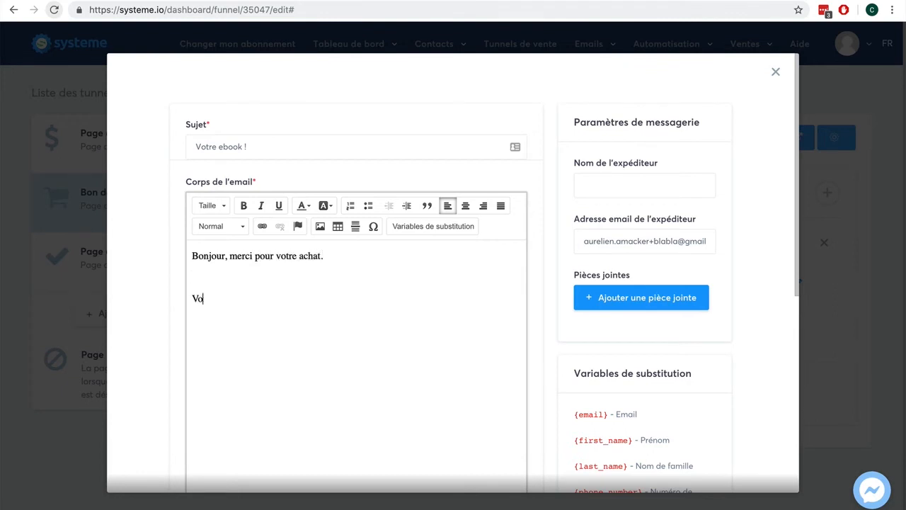
{"action": "type", "text": "ici notre ebook en pièce jointe"}
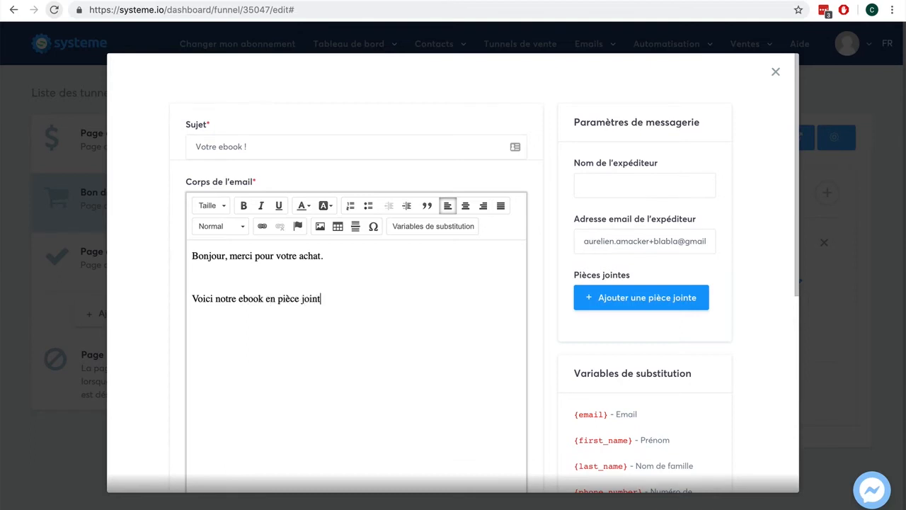
{"action": "key", "text": "Return"}
{"action": "key", "text": "Return"}
{"action": "type", "text": "Cordialement,"}
{"action": "key", "text": "Return"}
{"action": "type", "text": "xxx"}
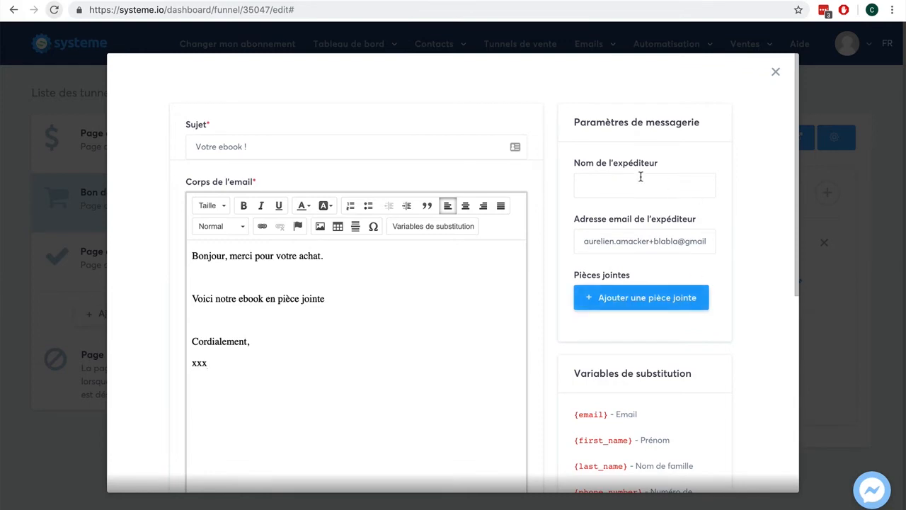
- Enter a systeme.io address in the sender name field and save the email
{"action": "scroll", "coordinate": [733, 210], "scroll_direction": "down", "scroll_amount": 5}
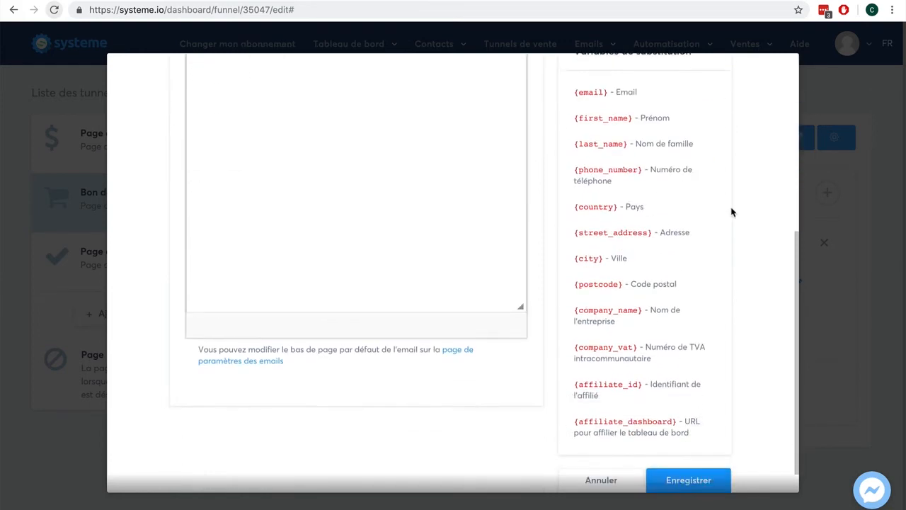
{"action": "scroll", "coordinate": [732, 211], "scroll_direction": "up", "scroll_amount": 5}
{"action": "left_click", "coordinate": [662, 186]}
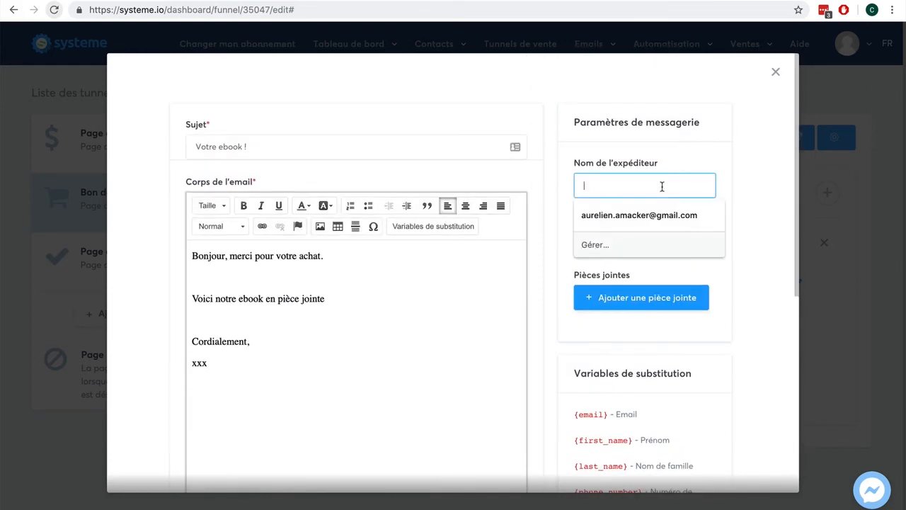
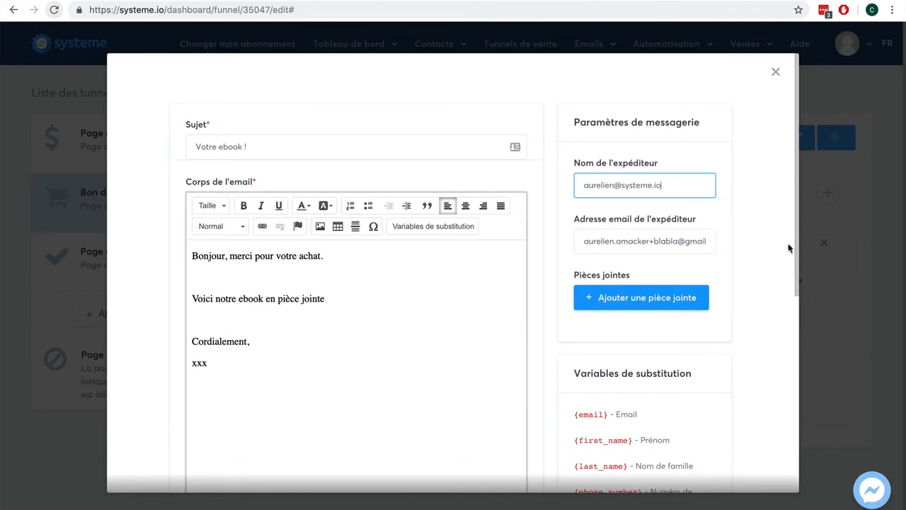
{"action": "scroll", "coordinate": [787, 248], "scroll_direction": "down", "scroll_amount": 4}
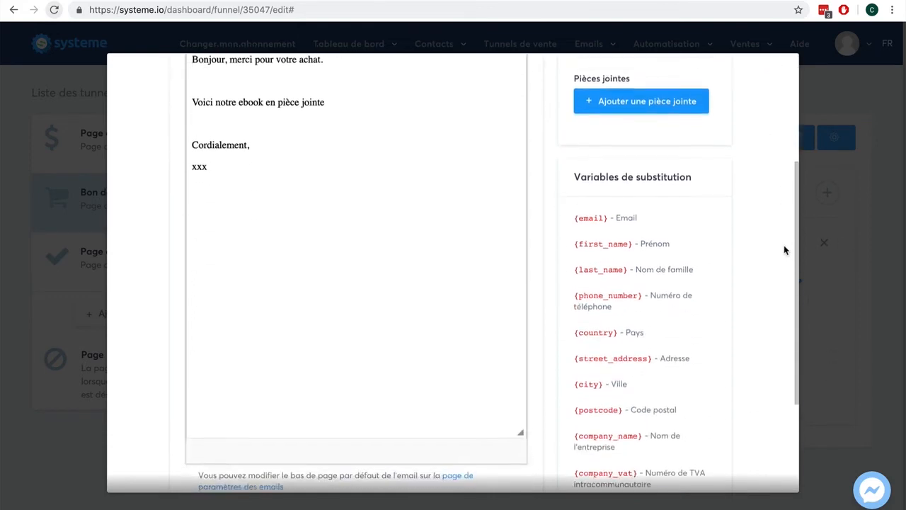
{"action": "scroll", "coordinate": [785, 250], "scroll_direction": "up", "scroll_amount": 2}
{"action": "scroll", "coordinate": [785, 250], "scroll_direction": "down", "scroll_amount": 4}
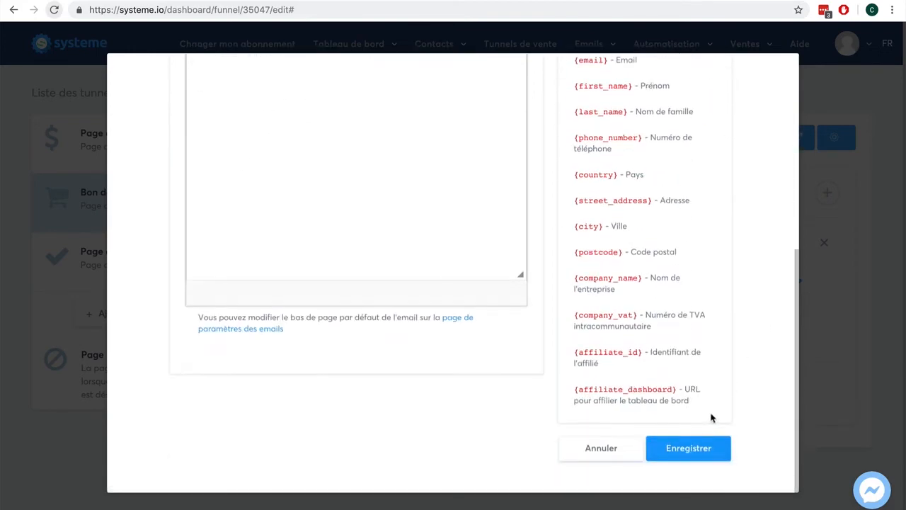
{"action": "left_click", "coordinate": [688, 446]}
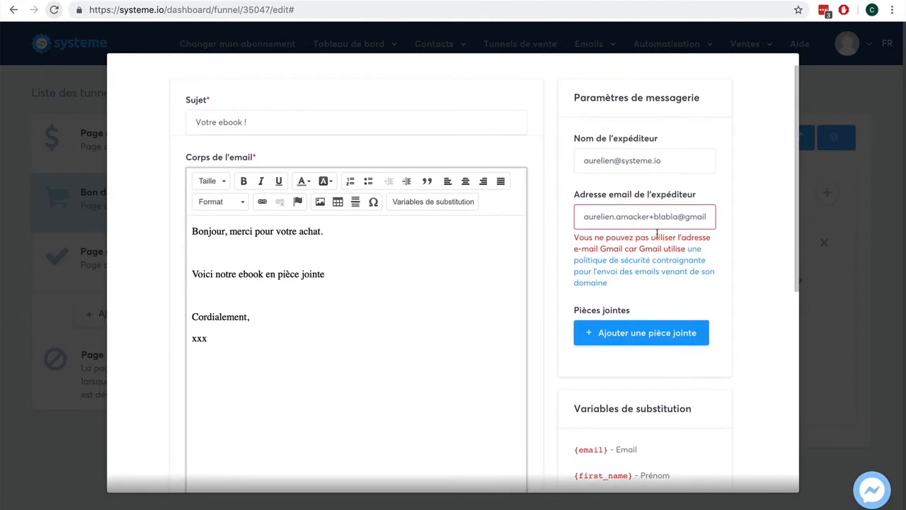
- Clear the sender name and paste the systeme.io address over the Gmail sender address
{"action": "left_click", "coordinate": [678, 160]}
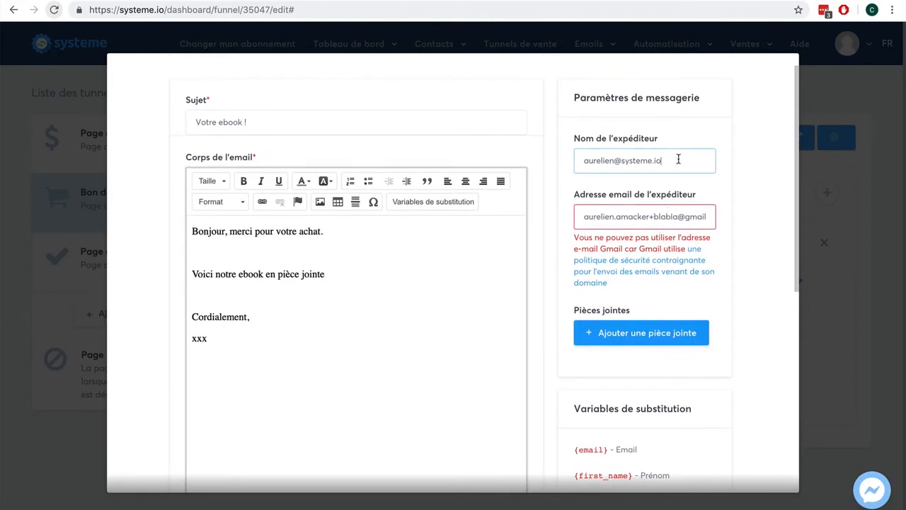
{"action": "left_click_drag", "start_coordinate": [678, 160], "coordinate": [557, 161]}
{"action": "key", "text": "super+c"}
{"action": "key", "text": "BackSpace"}
{"action": "left_click_drag", "start_coordinate": [583, 212], "coordinate": [735, 216]}
{"action": "key", "text": "super+v"}
{"action": "left_click", "coordinate": [643, 168]}
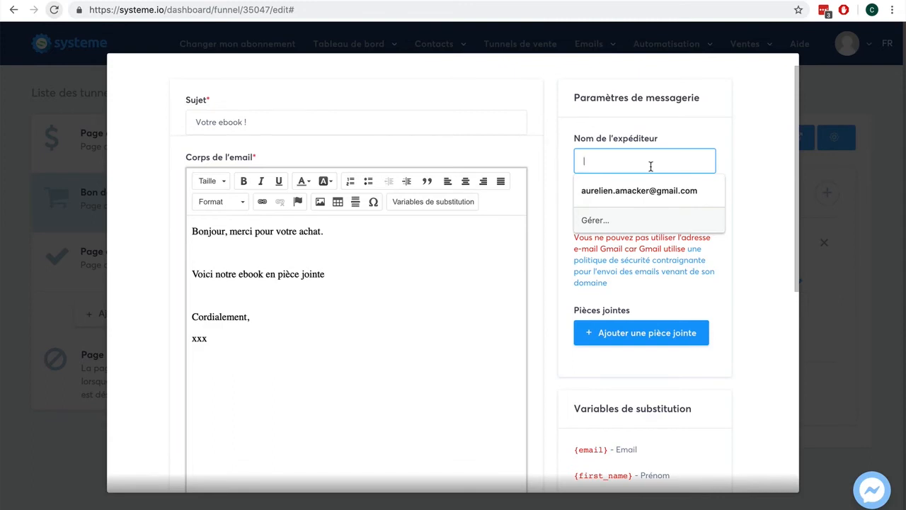
- Enter the sender's first name as the Nom de l'expéditeur
{"action": "type", "text": "Aurelien"}
{"action": "left_click", "coordinate": [757, 143]}
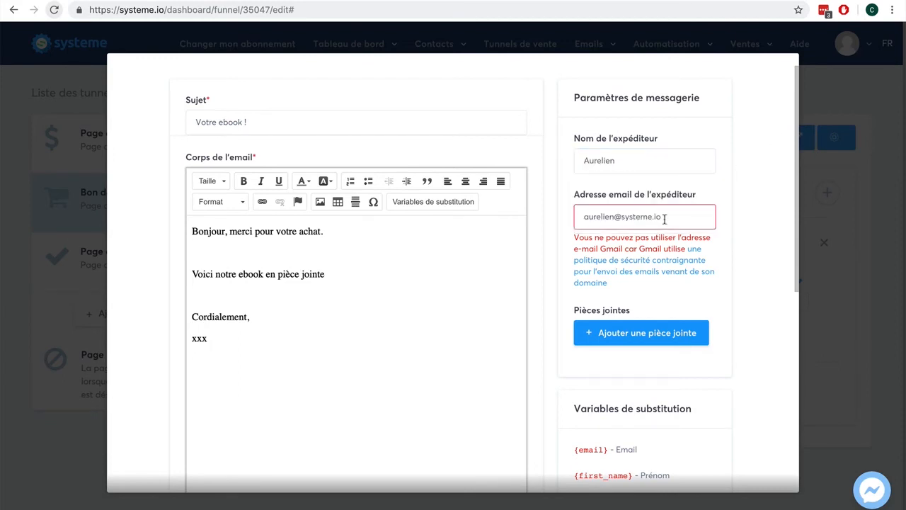
{"action": "scroll", "coordinate": [692, 219], "scroll_direction": "down", "scroll_amount": 3}
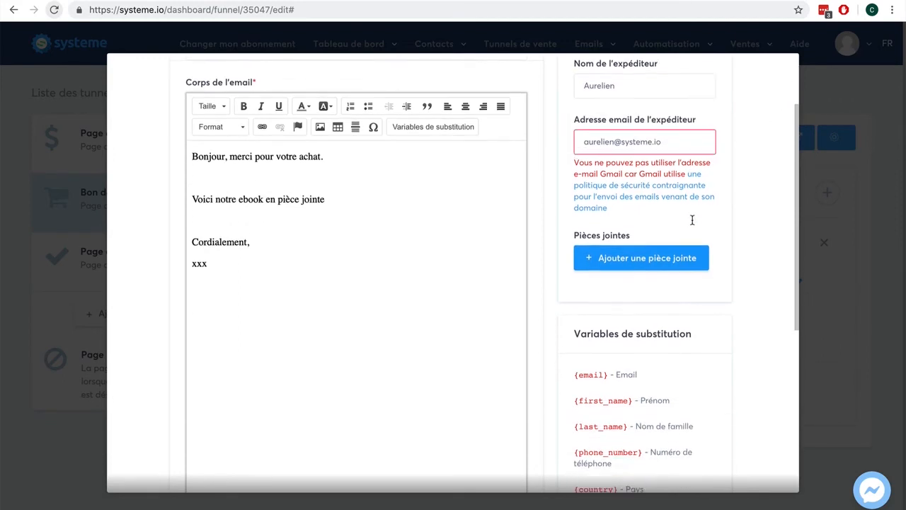
{"action": "triple_click", "coordinate": [664, 125]}
{"action": "left_click", "coordinate": [630, 124]}
- Try saving the email and remove a stray parenthesis from the sender address
{"action": "scroll", "coordinate": [745, 237], "scroll_direction": "down", "scroll_amount": 5}
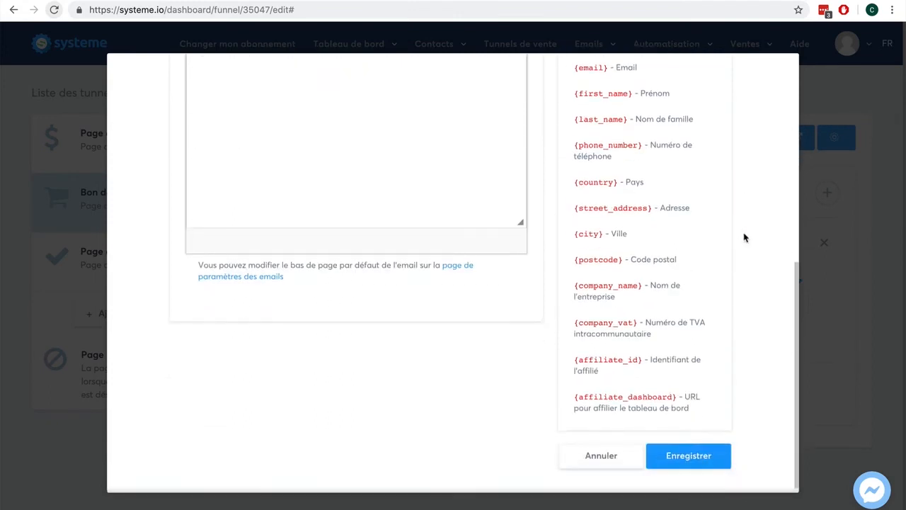
{"action": "left_click", "coordinate": [688, 454]}
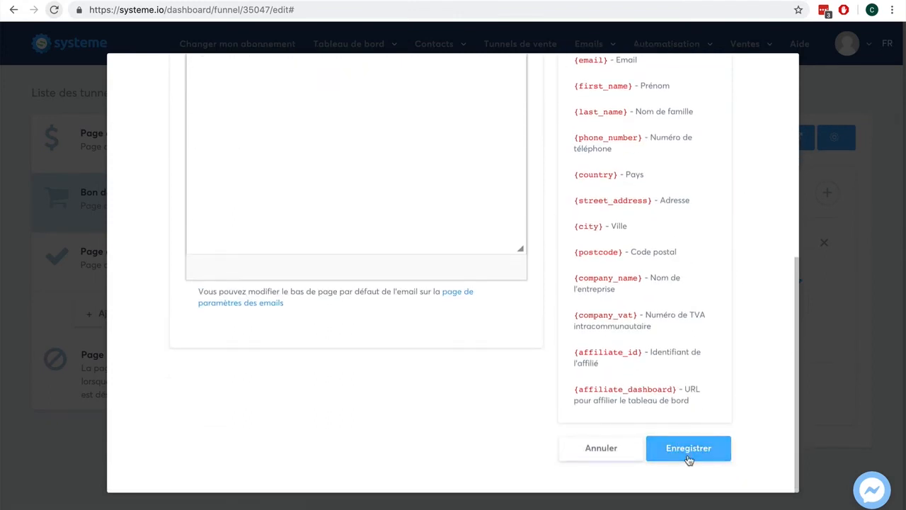
{"action": "left_click", "coordinate": [688, 459]}
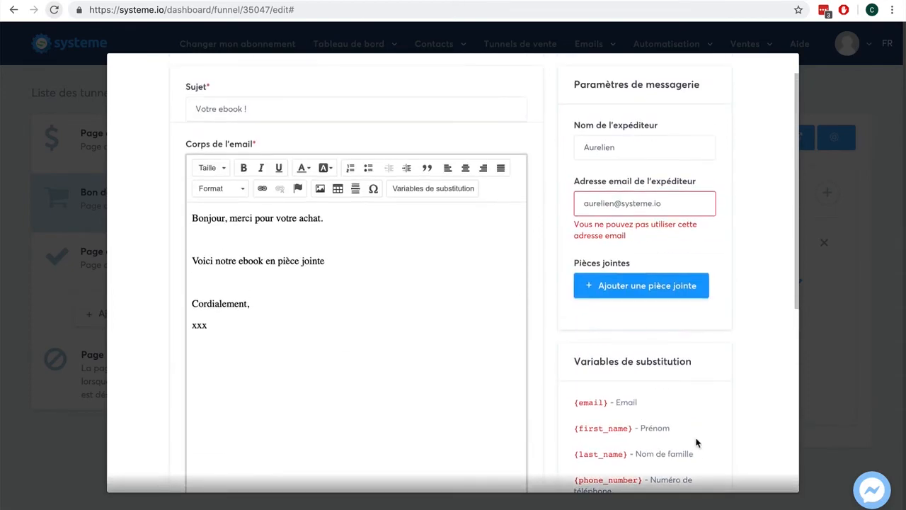
{"action": "left_click", "coordinate": [655, 203]}
{"action": "left_click", "coordinate": [655, 203]}
{"action": "key", "text": "BackSpace"}
{"action": "scroll", "coordinate": [758, 264], "scroll_direction": "down", "scroll_amount": 5}
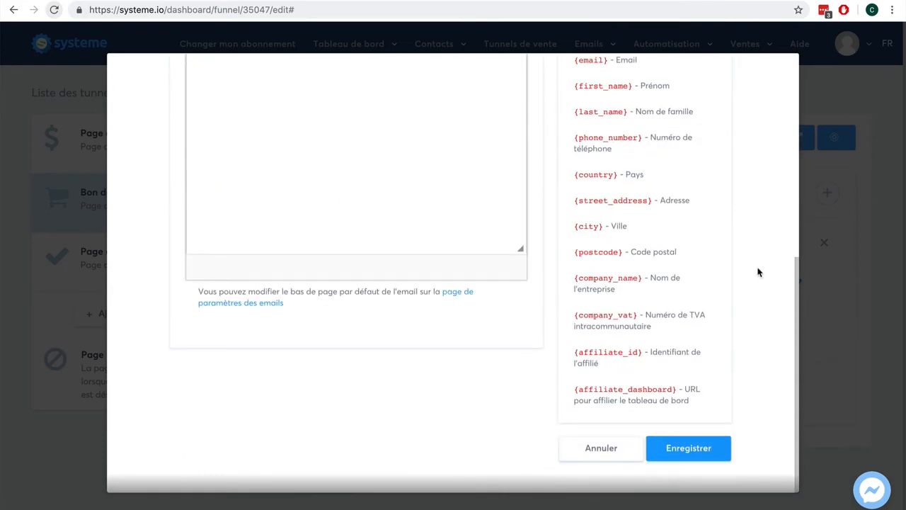
{"action": "left_click", "coordinate": [688, 448]}
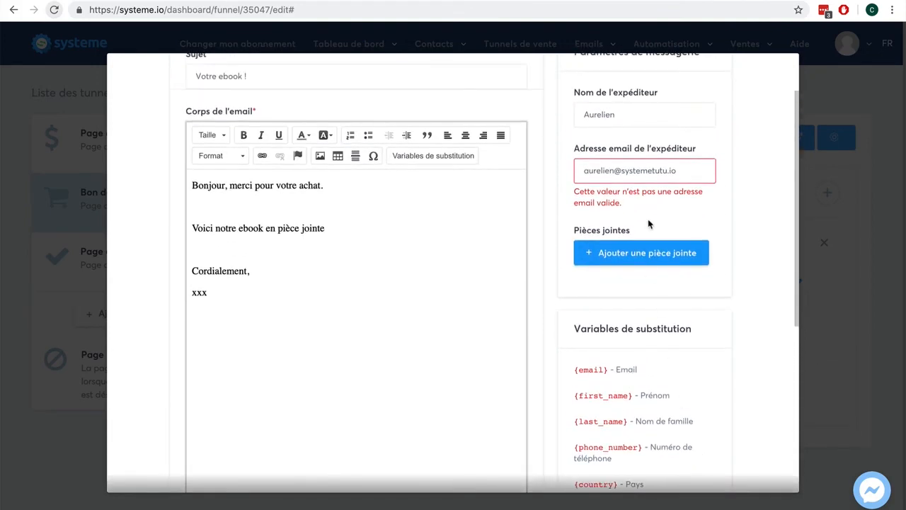
- Change the sender address domain to free.fr and save the email
{"action": "left_click_drag", "start_coordinate": [689, 171], "coordinate": [622, 171]}
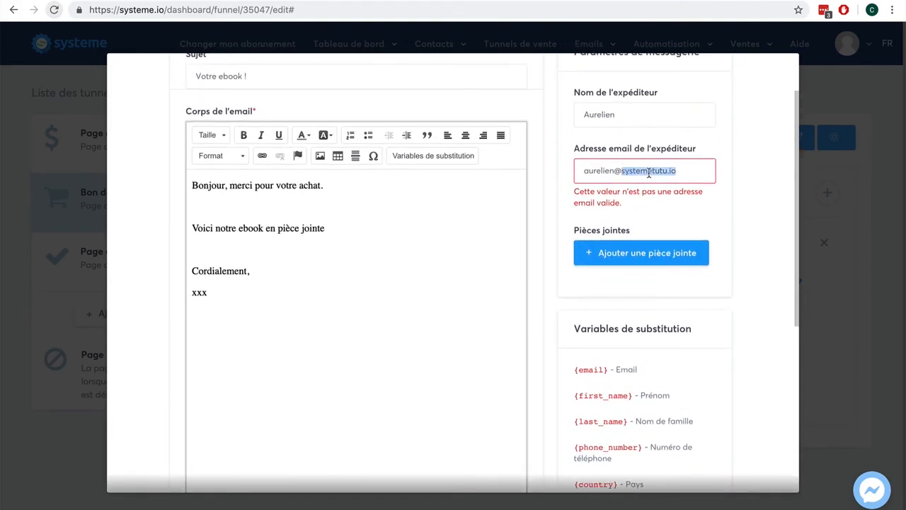
{"action": "key", "text": "BackSpace"}
{"action": "type", "text": "fre"}
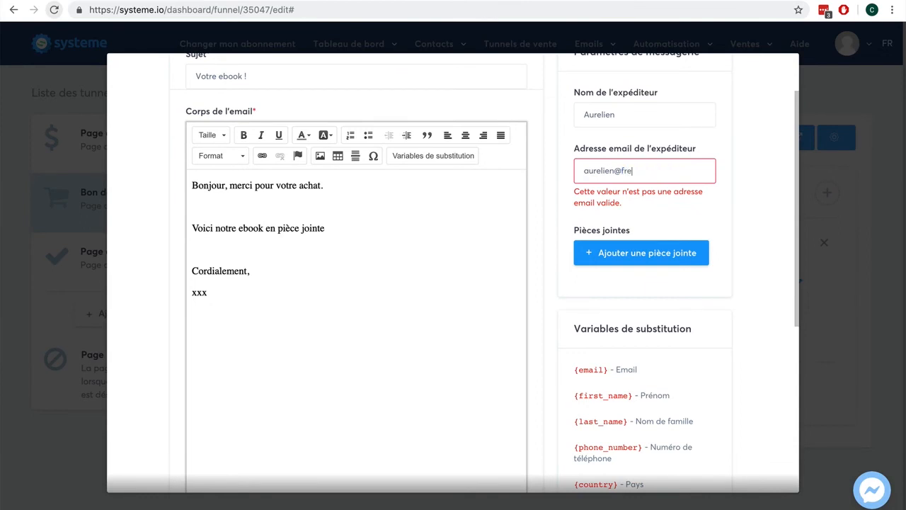
{"action": "type", "text": "e.fr"}
{"action": "scroll", "coordinate": [734, 258], "scroll_direction": "down", "scroll_amount": 5}
{"action": "left_click", "coordinate": [699, 469]}
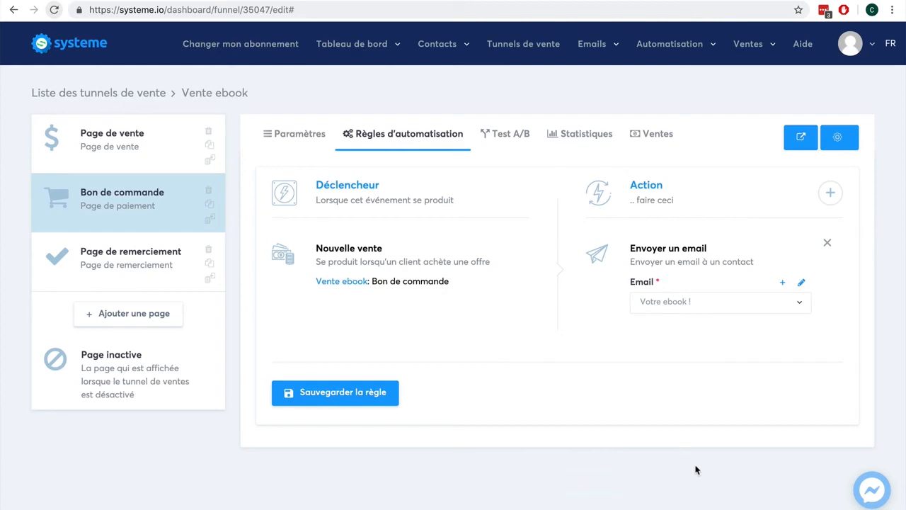
- Save the rule, then set the order page's Commission d'affiliation to 40% in Paramètres
{"action": "left_click", "coordinate": [360, 401]}
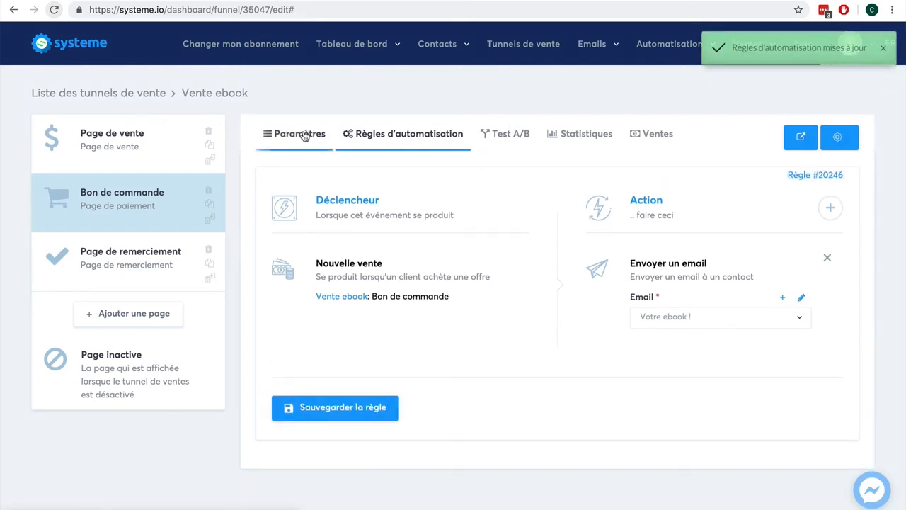
{"action": "left_click", "coordinate": [305, 136]}
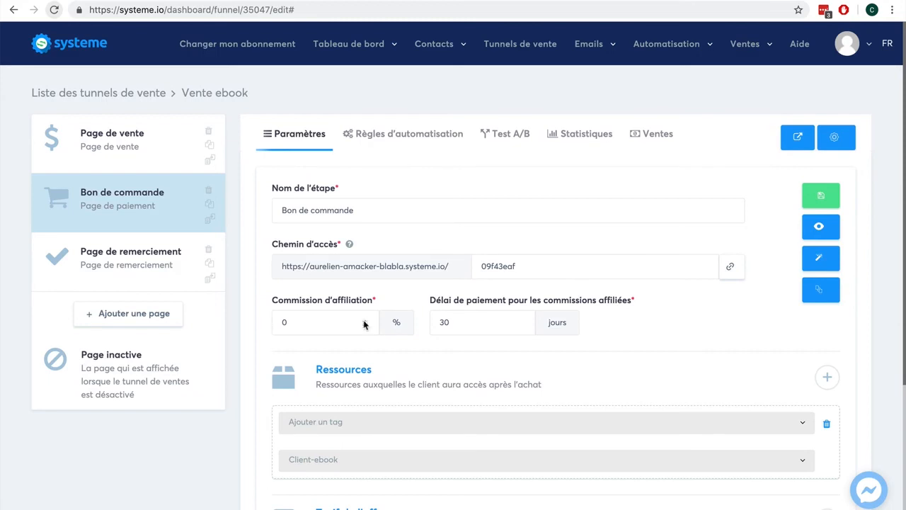
{"action": "left_click", "coordinate": [311, 321]}
{"action": "type", "text": "40"}
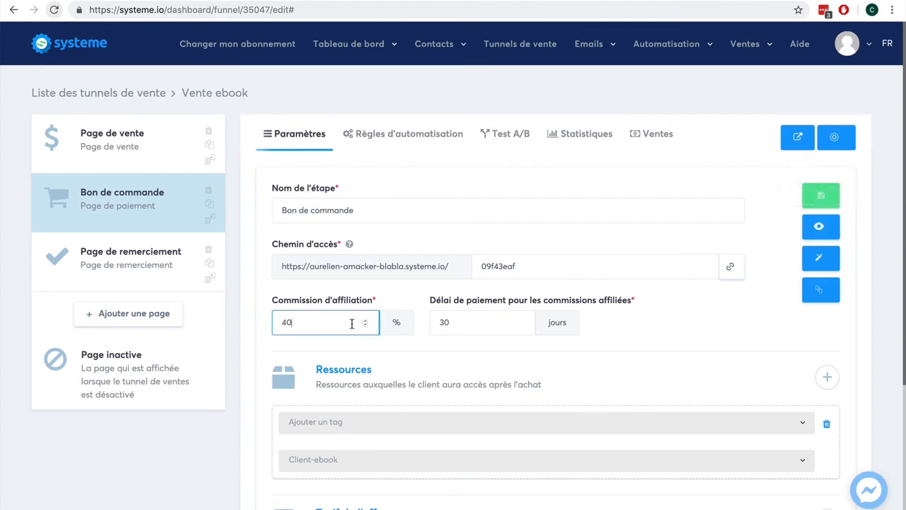
{"action": "scroll", "coordinate": [708, 338], "scroll_direction": "down", "scroll_amount": 3}
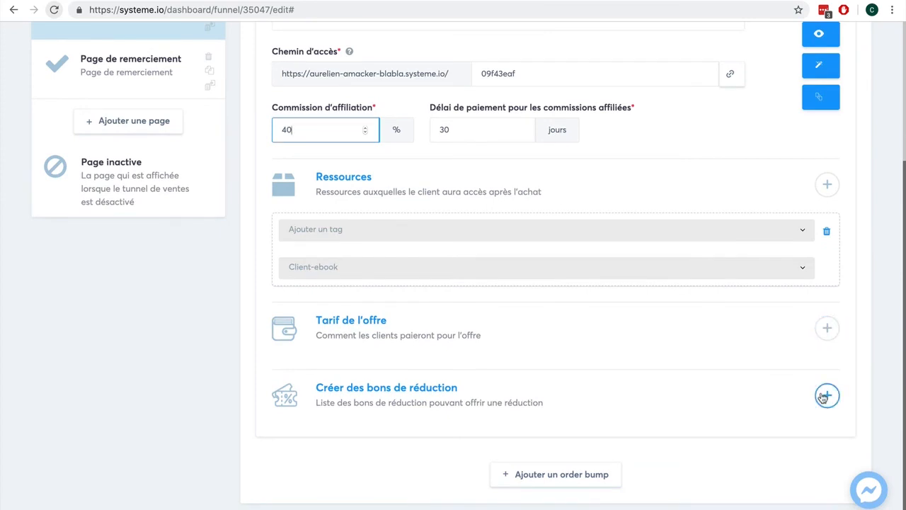
{"action": "scroll", "coordinate": [823, 398], "scroll_direction": "up", "scroll_amount": 3}
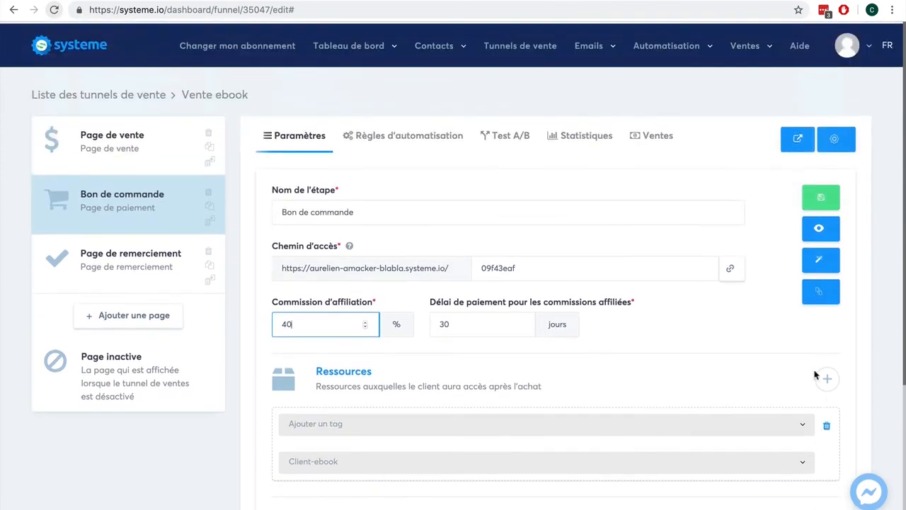
{"action": "left_click", "coordinate": [820, 229]}
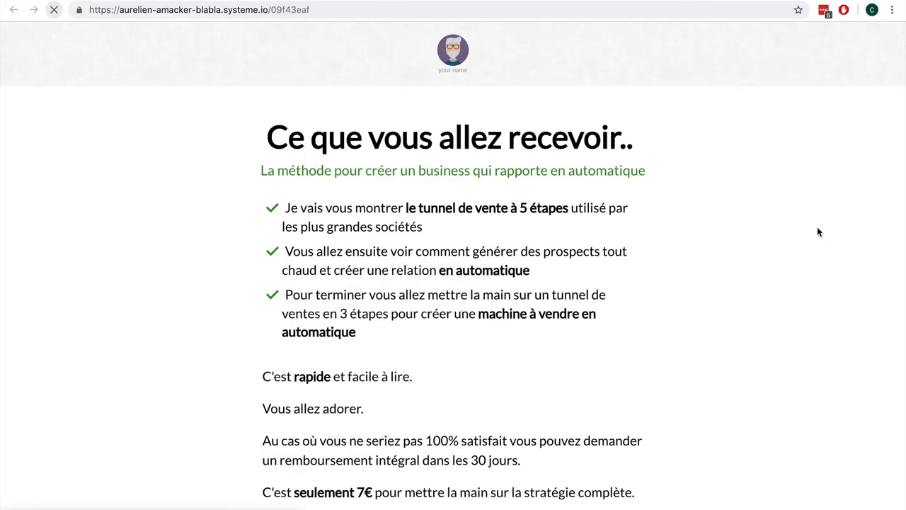
{"action": "scroll", "coordinate": [774, 290], "scroll_direction": "down", "scroll_amount": 10}
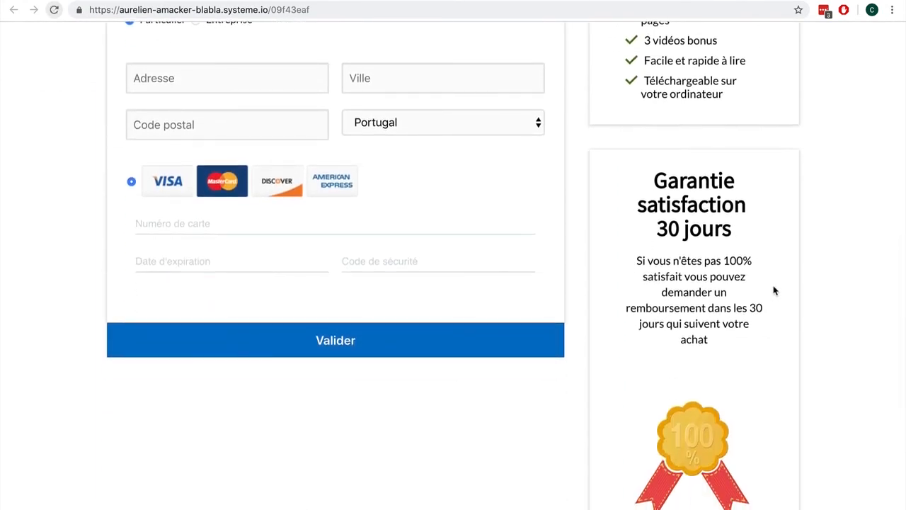
{"action": "scroll", "coordinate": [774, 291], "scroll_direction": "up", "scroll_amount": 1}
{"action": "scroll", "coordinate": [773, 287], "scroll_direction": "up", "scroll_amount": 2}
{"action": "scroll", "coordinate": [716, 289], "scroll_direction": "down", "scroll_amount": 2}
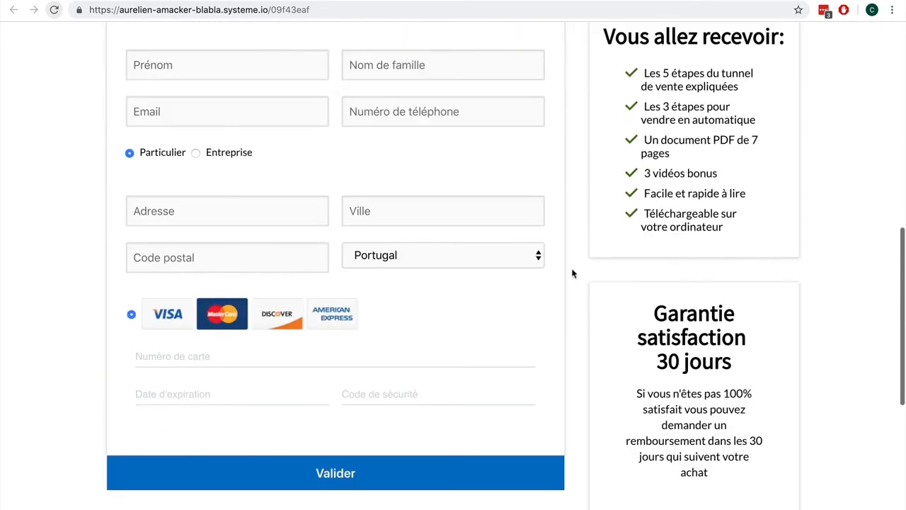
{"action": "left_click", "coordinate": [464, 257]}
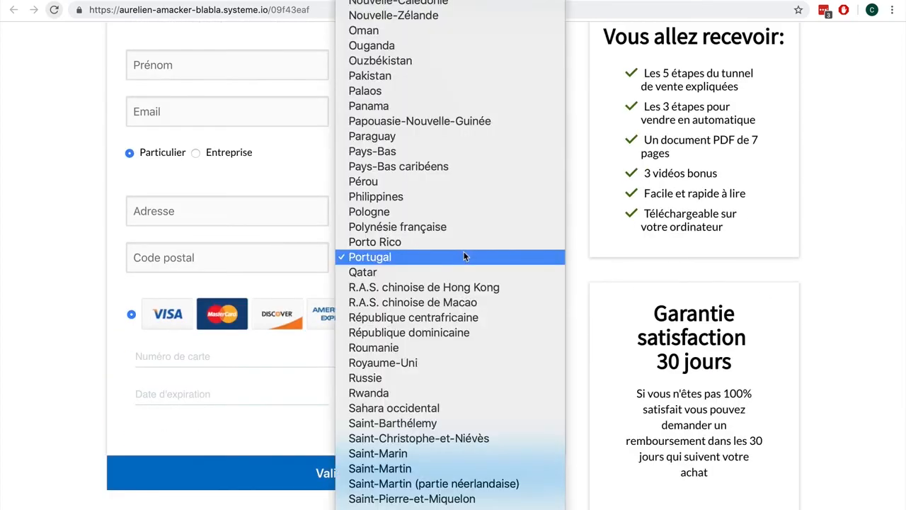
{"action": "left_click", "coordinate": [32, 254]}
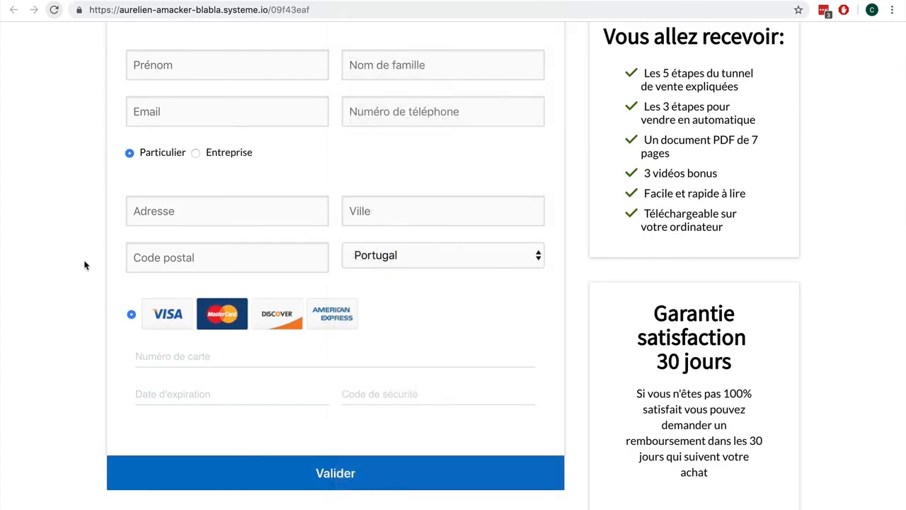
{"action": "scroll", "coordinate": [160, 267], "scroll_direction": "up", "scroll_amount": 2}
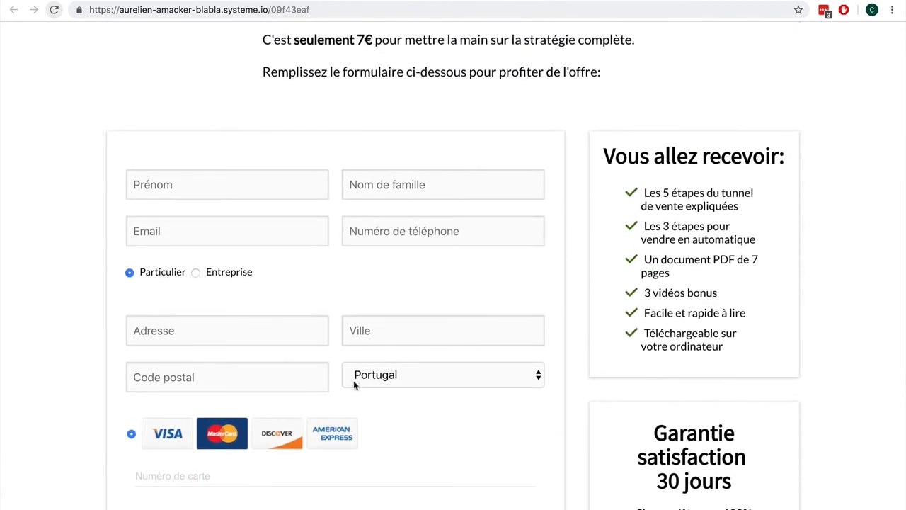
{"action": "left_click", "coordinate": [428, 373]}
{"action": "type", "text": "fr"}
{"action": "key", "text": "Return"}
{"action": "scroll", "coordinate": [451, 318], "scroll_direction": "up", "scroll_amount": 5}
{"action": "scroll", "coordinate": [451, 319], "scroll_direction": "down", "scroll_amount": 7}
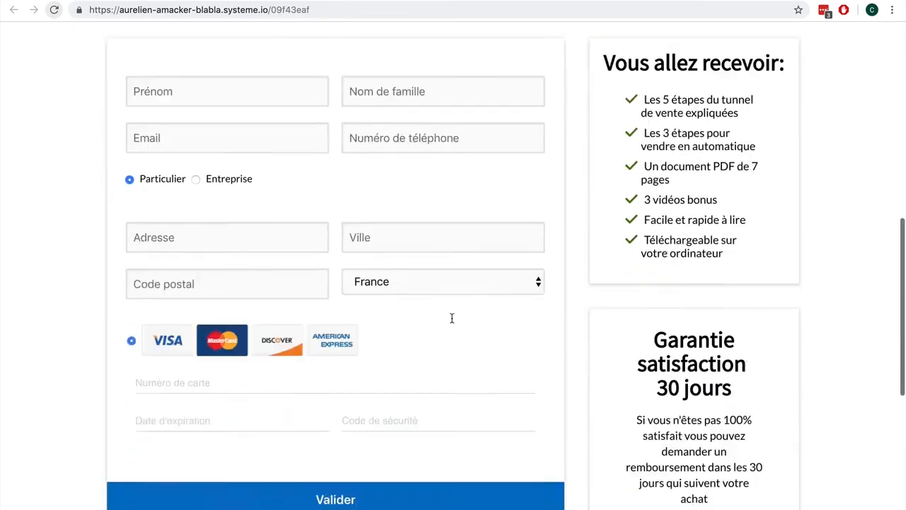
{"action": "scroll", "coordinate": [451, 318], "scroll_direction": "down", "scroll_amount": 2}
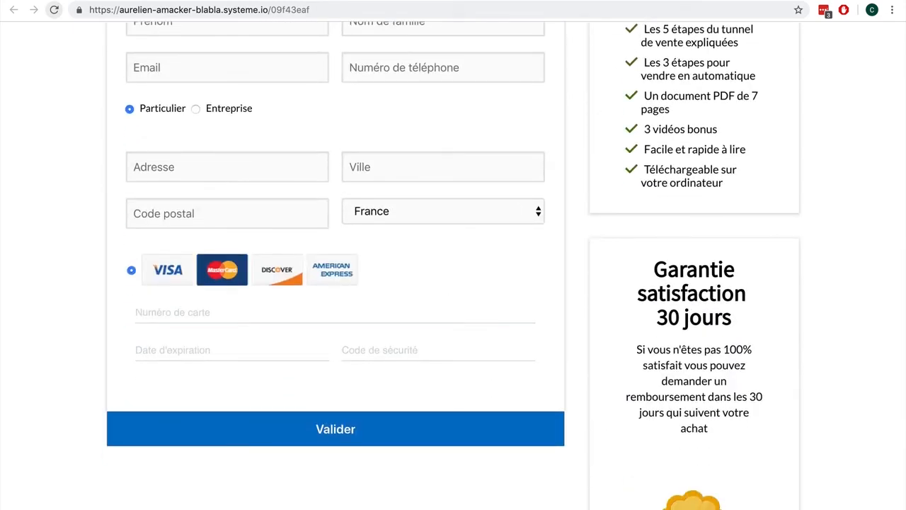
{"action": "key", "text": "super+w"}
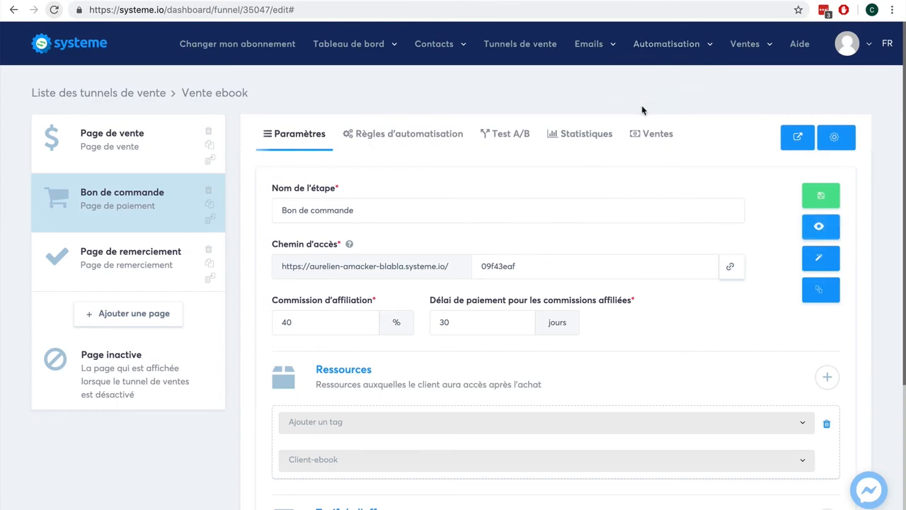